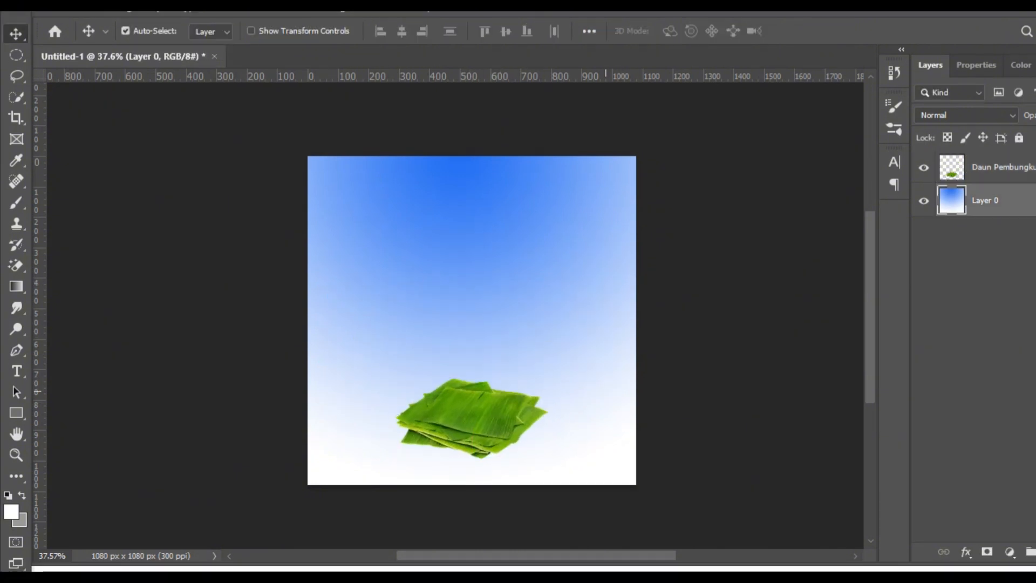
- Add an empty layer above the gradient background layer and set the foreground colour to dark navy
left_click(1002, 167)
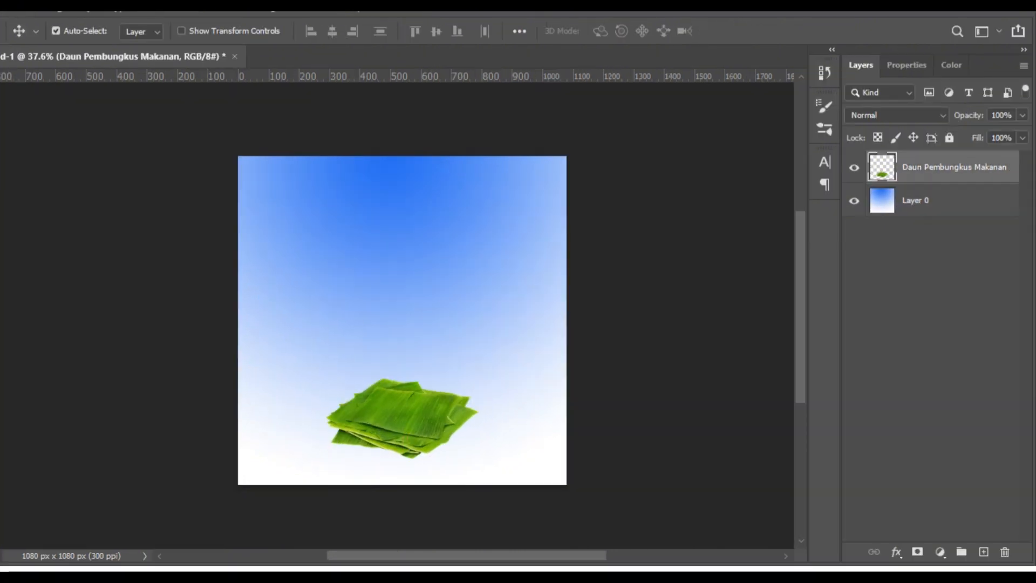
left_click(985, 200)
left_click(22, 494)
left_click(11, 511)
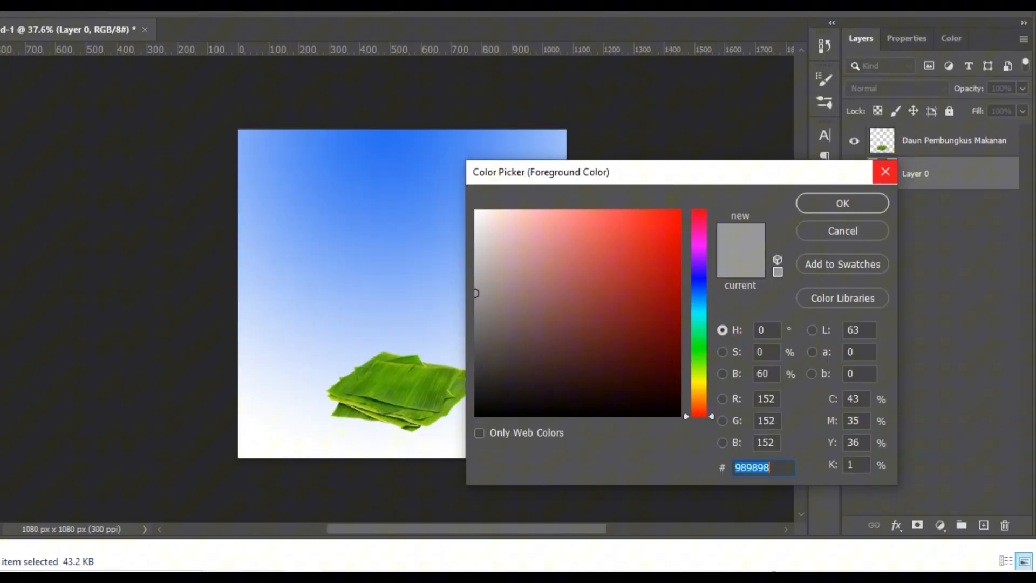
key("Return")
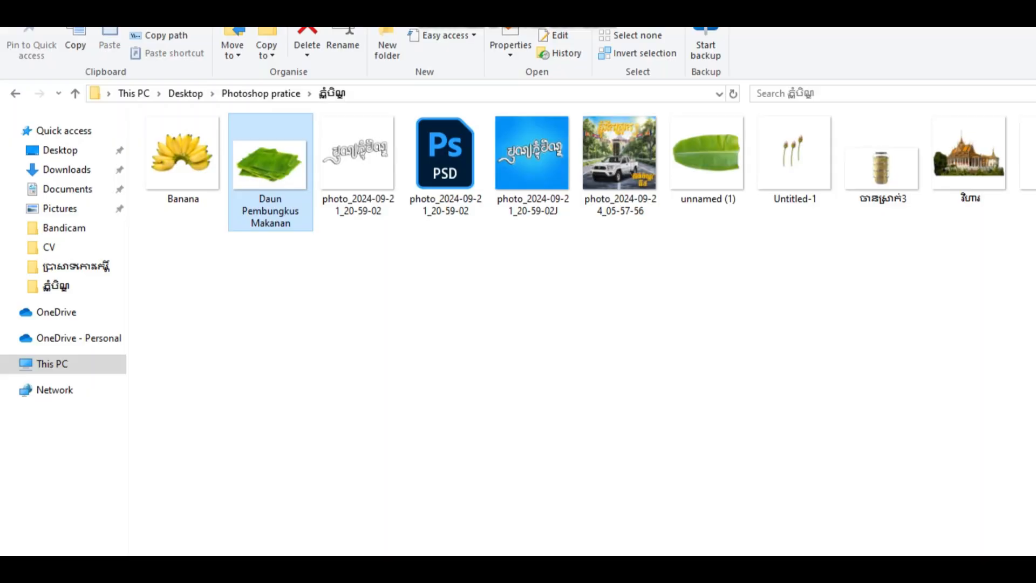
- Place the Banana image into the poster, scale it down and position it at the left side of the leaf stack
left_click_drag(180, 157, 612, 504)
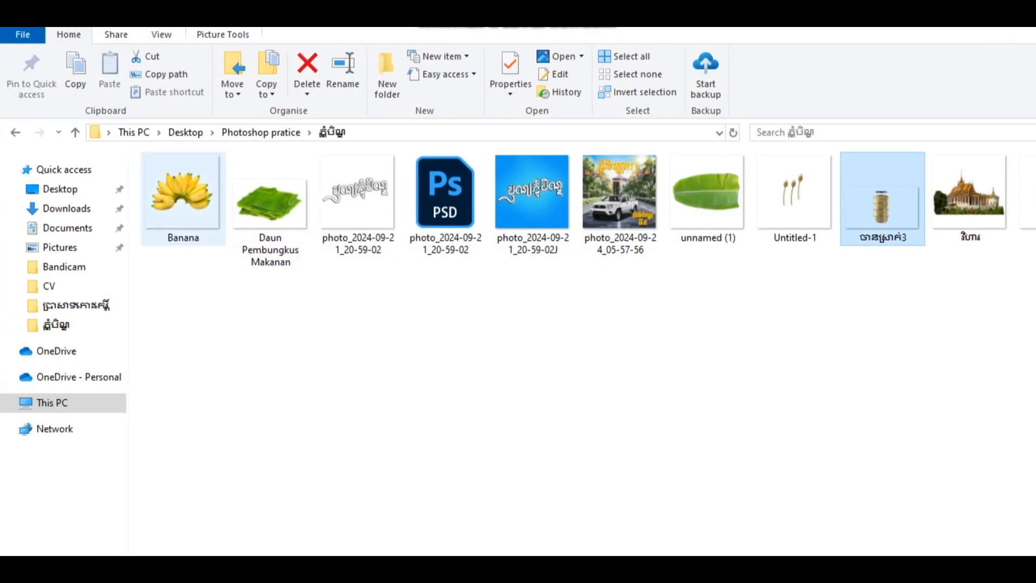
left_click_drag(183, 197, 372, 531)
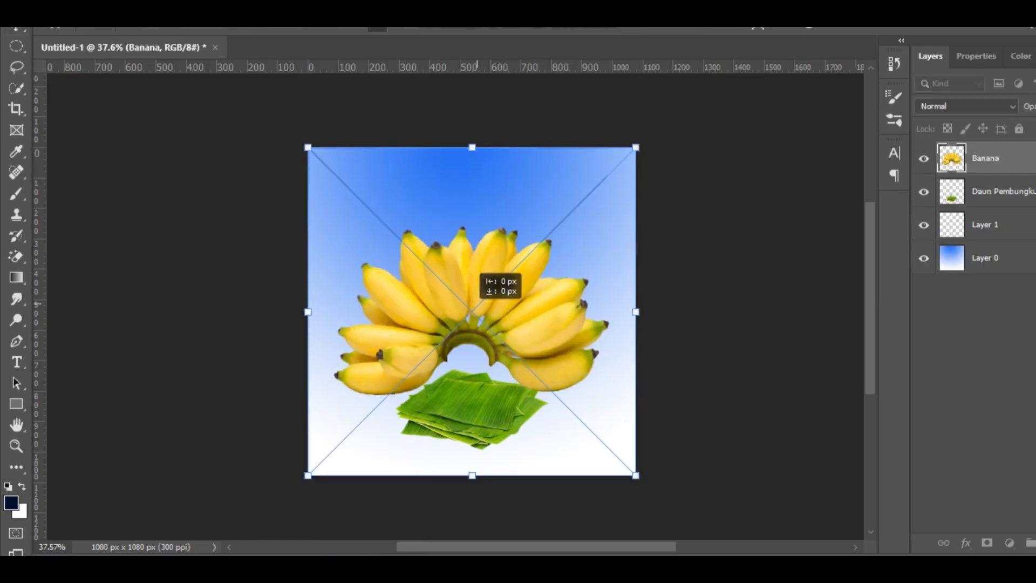
left_click_drag(480, 278, 532, 312)
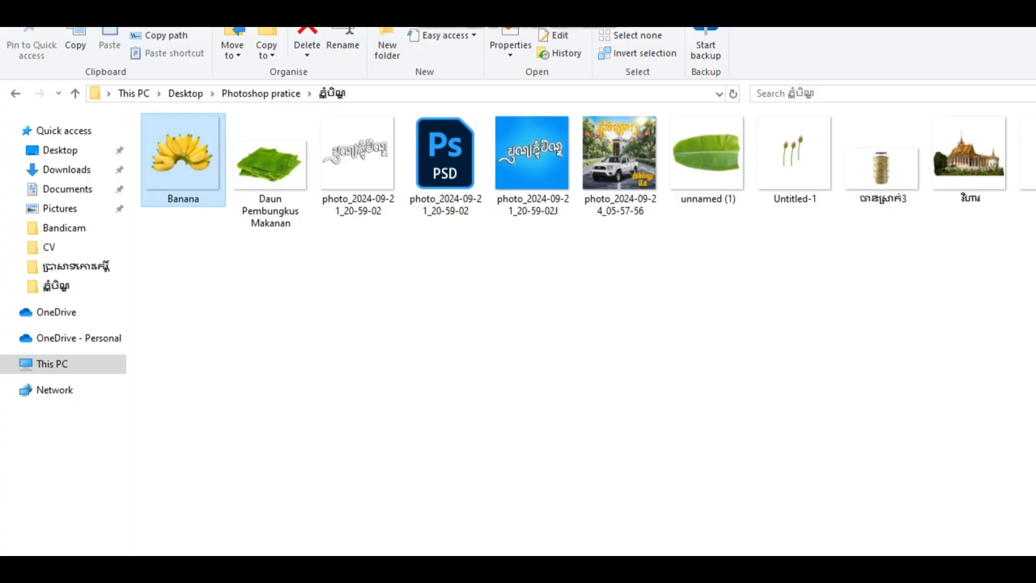
- Place the gold tiered food carrier image, scale it to fit and stand it on the leaf stack beside the bananas
left_click_drag(881, 157, 415, 497)
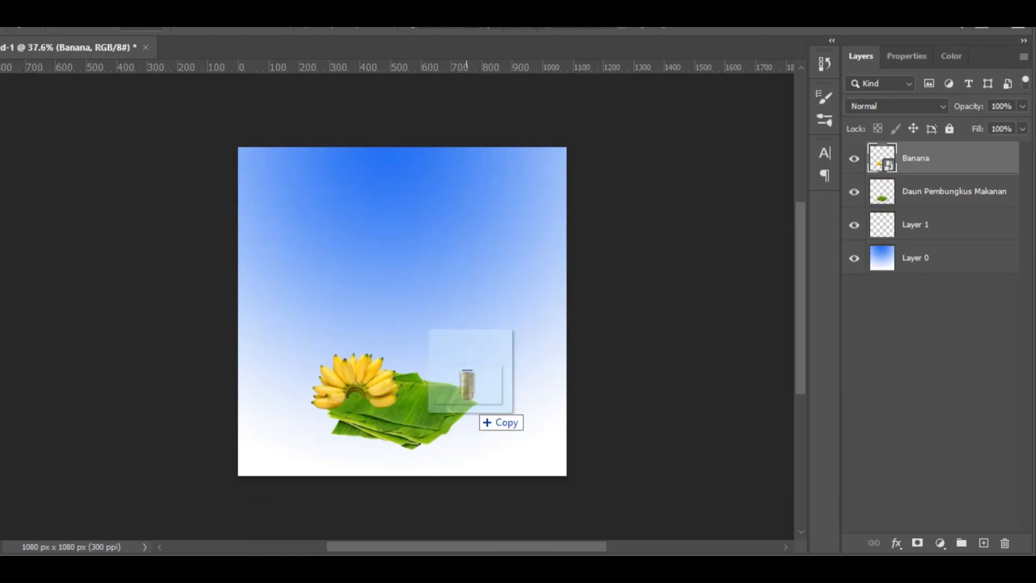
left_click_drag(470, 410, 469, 410)
left_click_drag(428, 298, 443, 305)
key("Return")
- Place the leaf-wrapped rice cake image, scale it down and position it at the lower right of the food carrier
left_click_drag(987, 156, 323, 475)
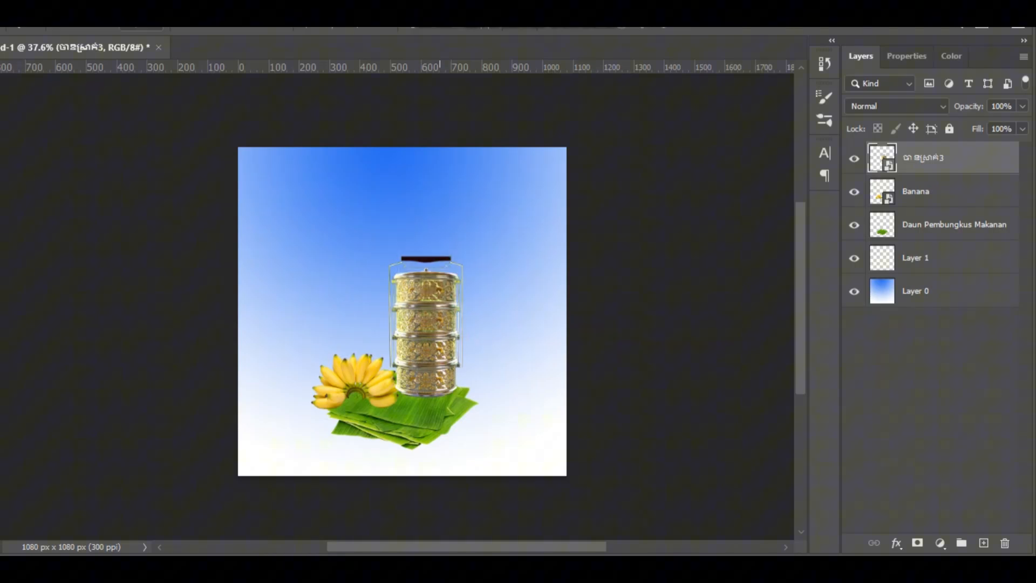
left_click_drag(448, 369, 473, 363)
key("Return")
key("ctrl+t")
left_click_drag(613, 199, 481, 330)
left_click_drag(436, 402, 469, 373)
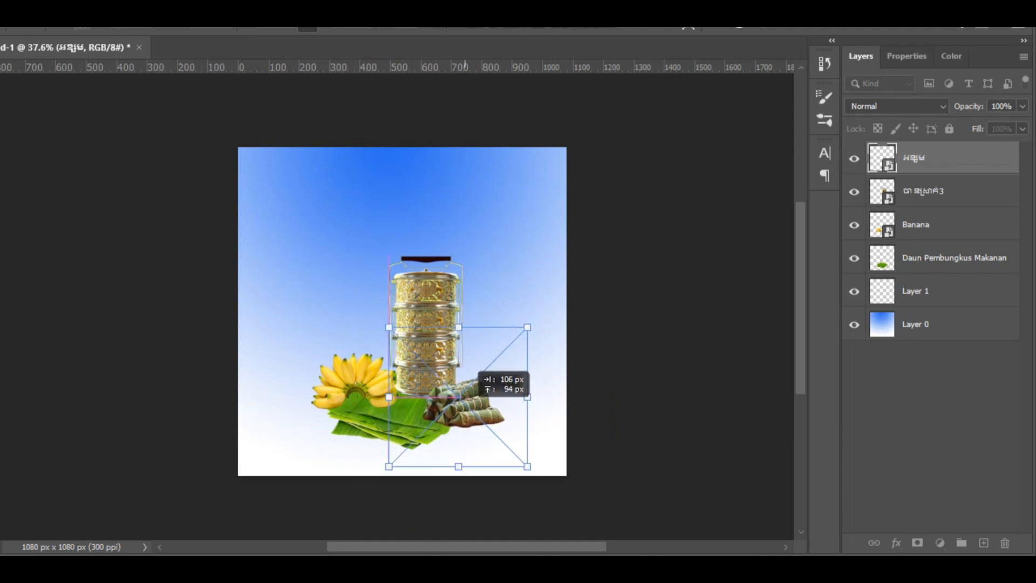
key("shift+Up")
- Move the bananas, food carrier and rice cakes closer together and send the carrier layer behind the Banana layer
left_click_drag(367, 376, 382, 386)
left_click_drag(410, 351, 399, 354)
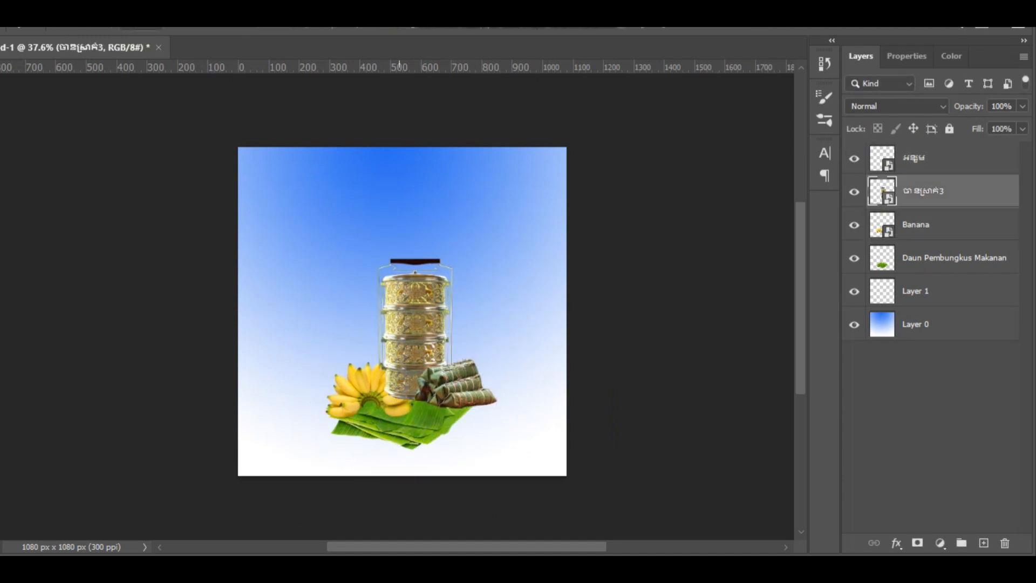
key("ctrl+[")
left_click_drag(379, 397, 428, 403)
mouse_move(476, 383)
left_mouse_down()
mouse_move(389, 397)
mouse_move(465, 382)
left_mouse_up()
- Centre the carrier on the leaves with bananas at left and rice cakes at right, and bring the Banana layer to the front
left_click(392, 400)
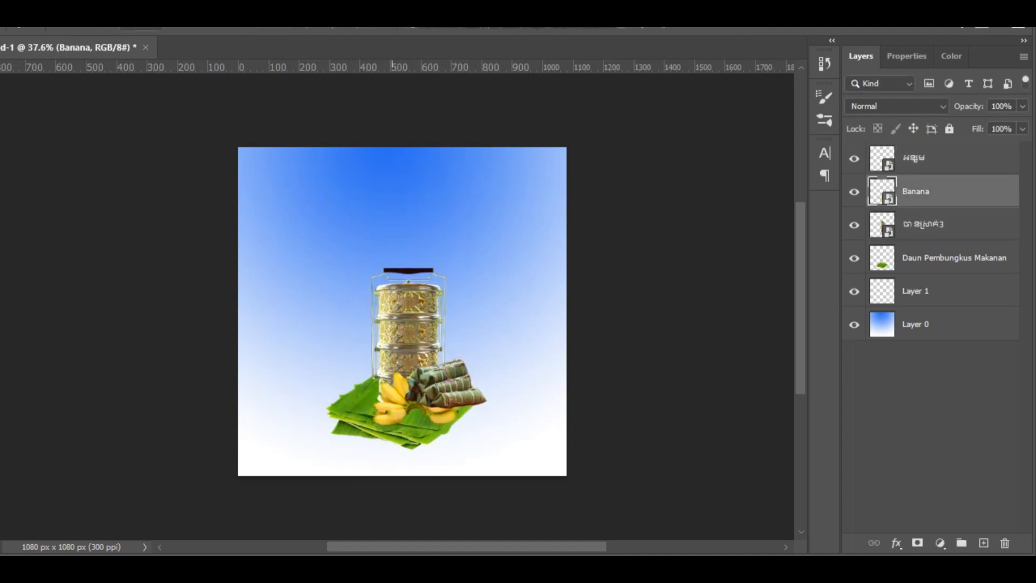
left_click_drag(384, 408, 384, 408)
left_click_drag(443, 387, 437, 401)
left_click_drag(409, 345, 401, 345)
mouse_move(367, 402)
left_mouse_down()
mouse_move(358, 402)
mouse_move(382, 401)
left_mouse_up()
left_click(444, 400)
key("ctrl+]")
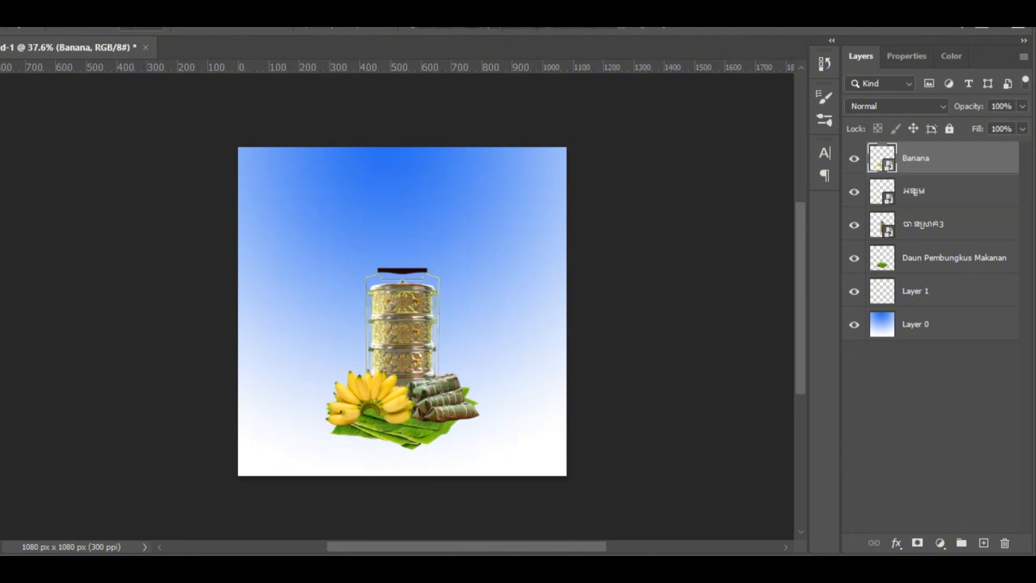
- Place the Untitled-1 lotus image, send its layer behind the food carrier and position the stems beside the carrier
key("alt+Tab")
left_click_drag(724, 156, 513, 253)
key("Return")
key("ctrl+[")
key("ctrl+[")
key("ctrl+[")
left_click_drag(456, 297, 469, 269)
- Copy lotus stems to a separate layer, then lasso and delete the two rightmost stems from the Untitled-1 layer
key("l")
left_click(15, 63)
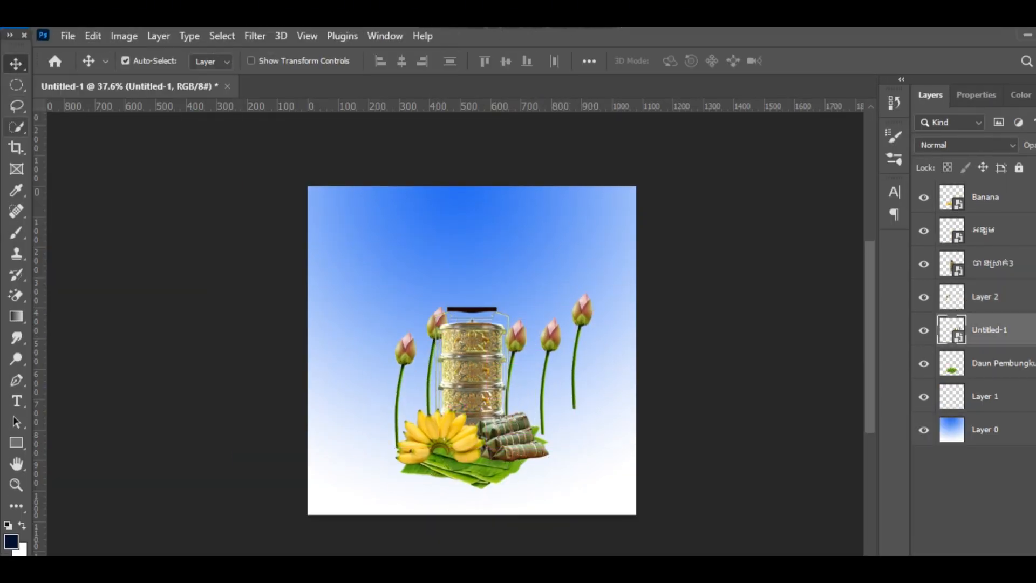
key("l")
mouse_move(566, 491)
left_mouse_down()
mouse_move(629, 339)
mouse_move(603, 481)
left_mouse_up()
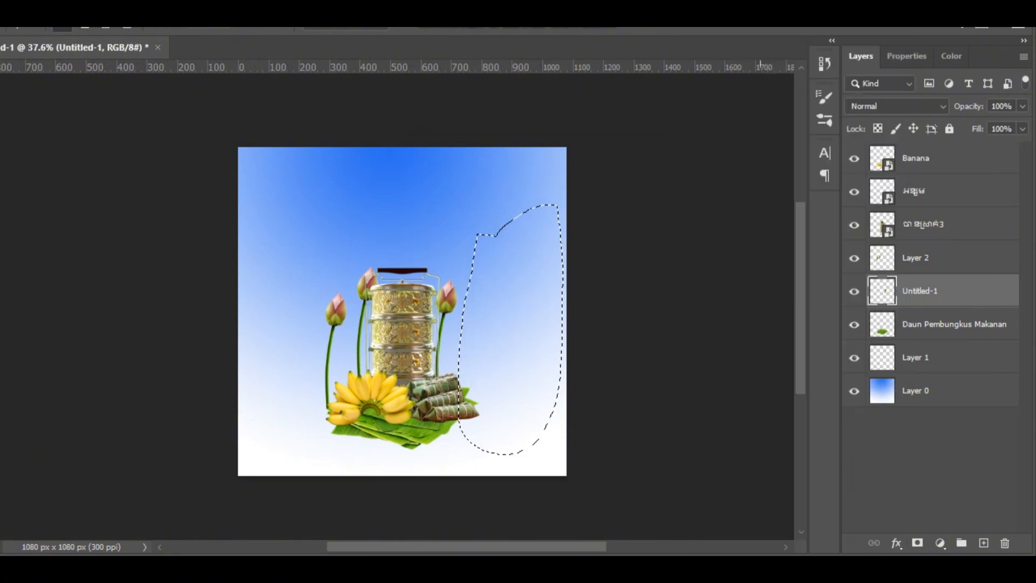
key("v")
key("ctrl+d")
- Flip the lotus pair on Layer 2 horizontally and position it to the left of the food carrier
left_click_drag(332, 316, 476, 328)
key("ctrl+t")
right_click(404, 343)
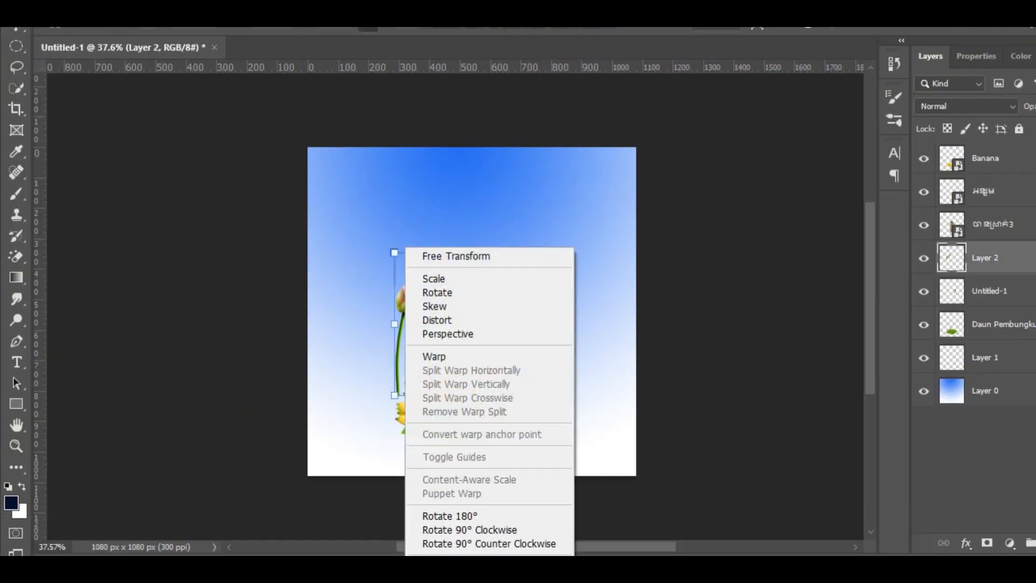
left_click(416, 580)
right_click(405, 358)
left_click(430, 347)
right_click(432, 346)
left_click(479, 566)
mouse_move(428, 304)
left_mouse_down()
mouse_move(407, 332)
mouse_move(410, 305)
left_mouse_up()
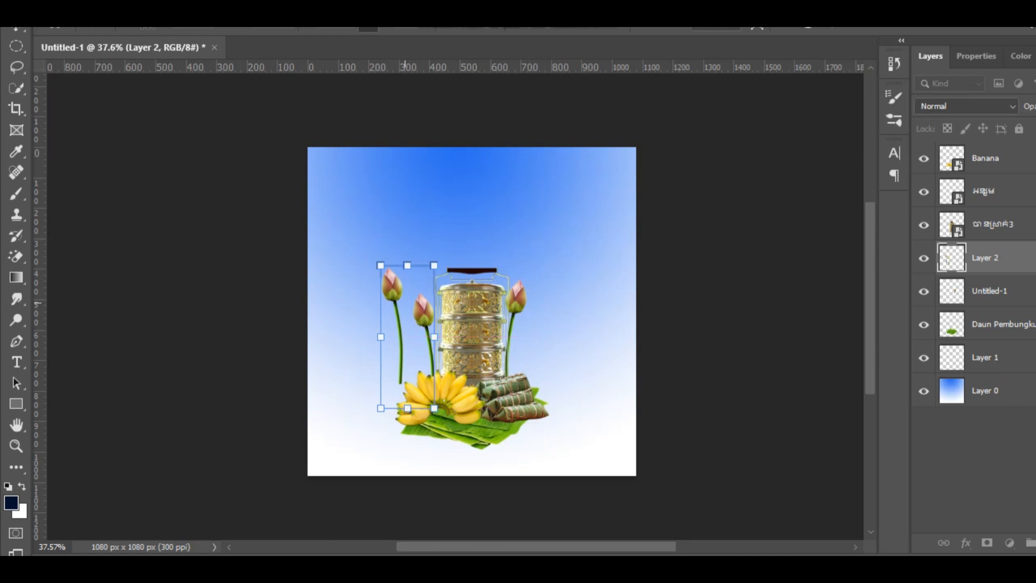
key("Return")
- Bring Layer 2 forward in the layer stack to just below the Banana layer
key("ctrl+bracketright")
key("ctrl+bracketright")
key("ctrl+bracketright")
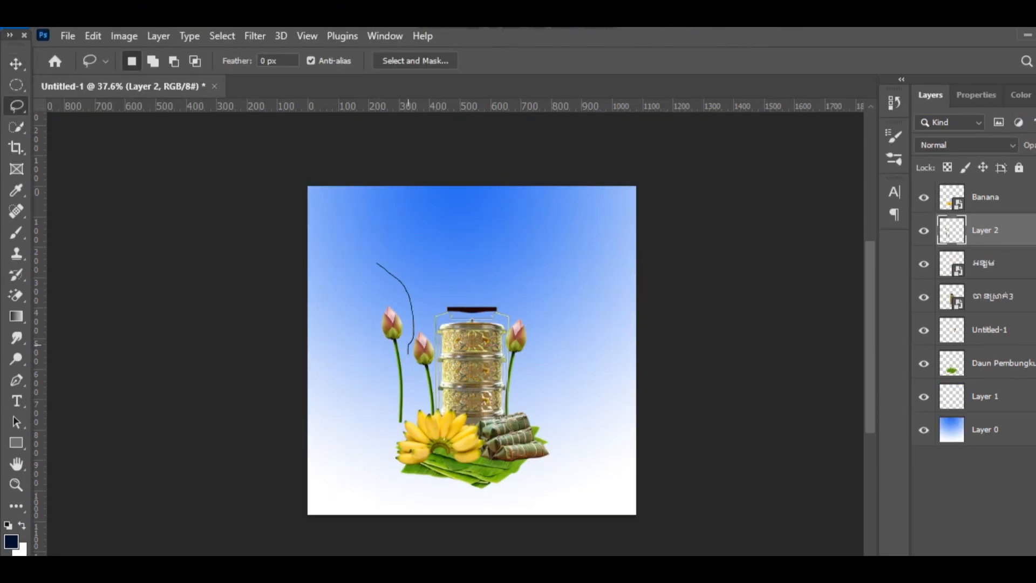
- Lasso the outer left lotus on Layer 2, move it to the right of the food carrier and flip it horizontally
left_click_drag(409, 353, 366, 302)
left_click(15, 63)
left_click_drag(392, 339, 582, 337)
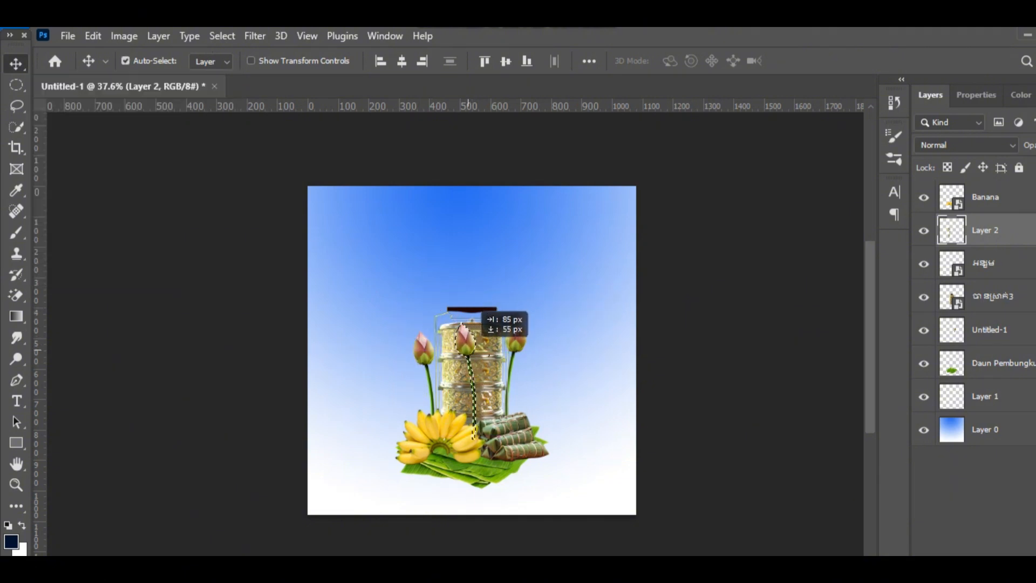
key("ctrl+t")
right_click(531, 332)
left_click(588, 326)
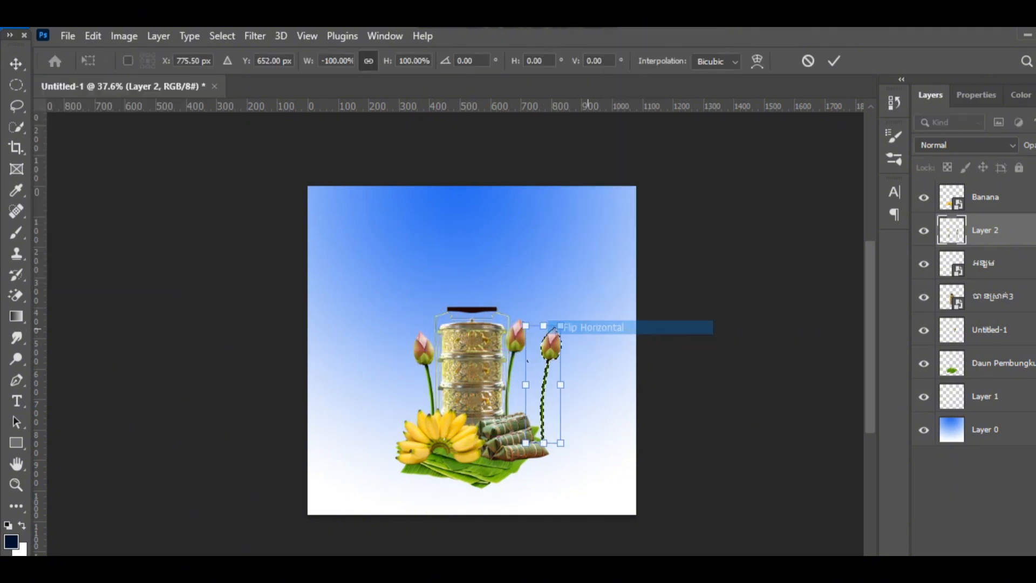
key("Return")
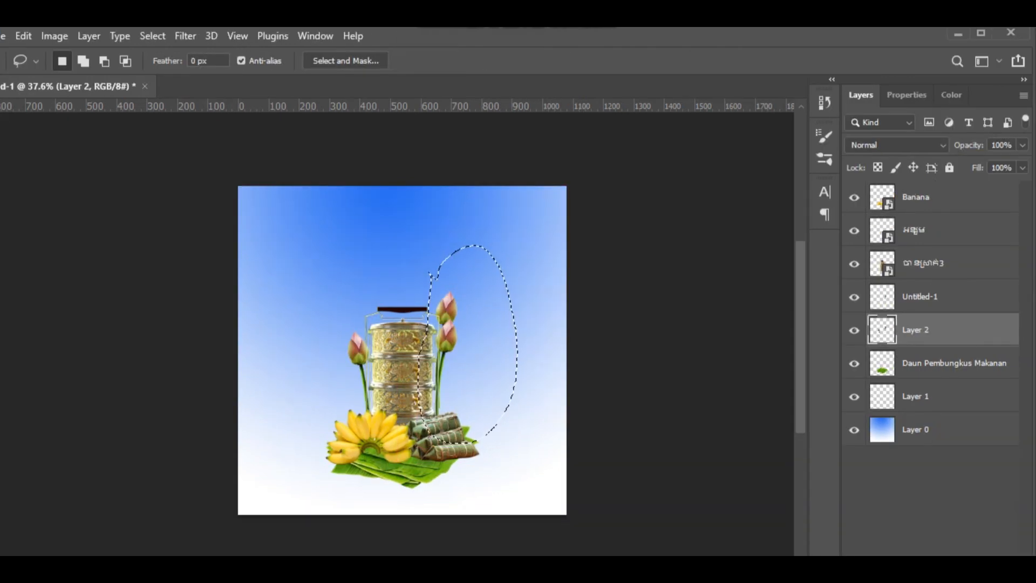
- Copy the selected right-hand lotus to a new layer and apply a Gaussian Blur with a 2.7-pixel radius
key("ctrl+j")
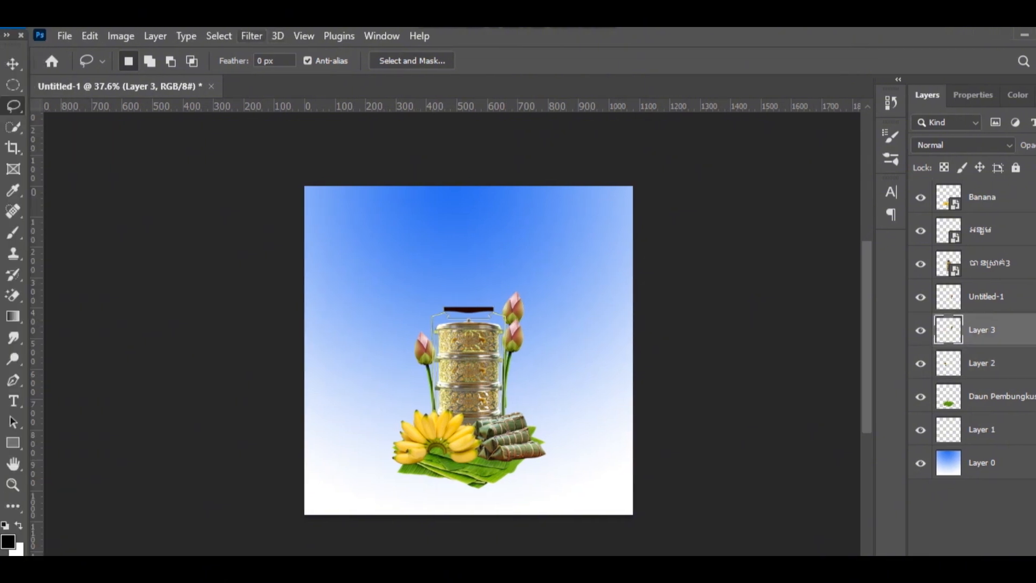
left_click(185, 35)
mouse_move(192, 237)
left_click(425, 302)
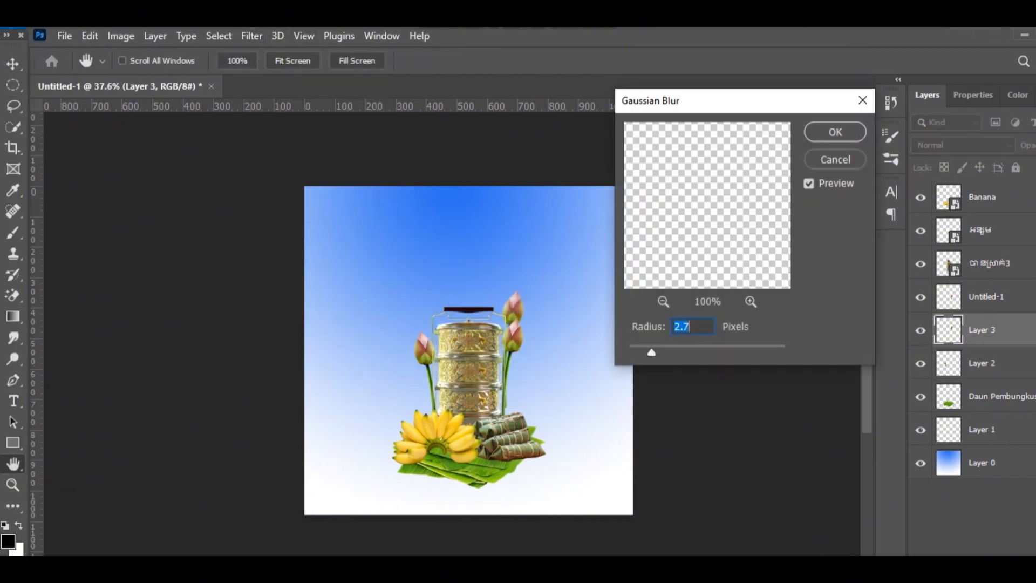
key("Return")
- Rotate the blurred lotus outward so it leans away from the right side of the food carrier
key("v")
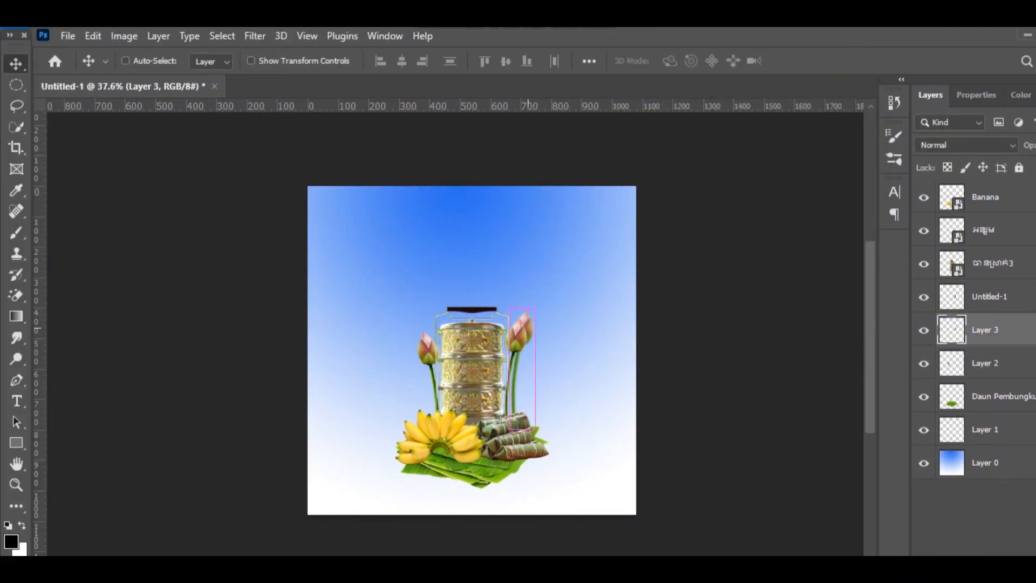
key("ctrl+t")
left_click_drag(539, 306, 561, 315)
key("Return")
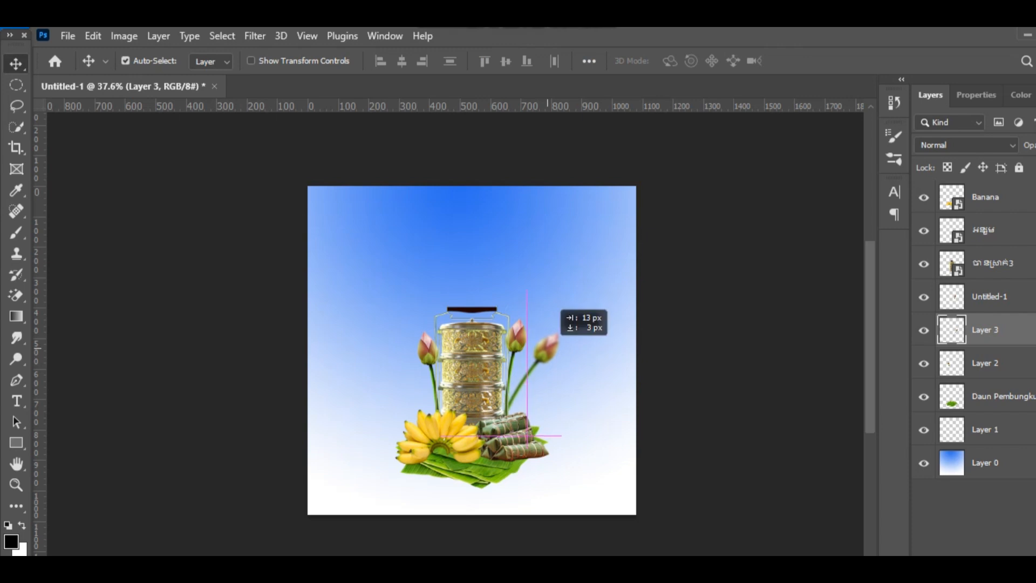
- Tilt the left lotus outward beside the food carrier and move the blurred right lotus closer to the arrangement
mouse_move(427, 347)
left_mouse_down()
mouse_move(512, 341)
mouse_move(428, 337)
mouse_move(413, 360)
mouse_move(417, 343)
left_mouse_up()
key("ctrl+t")
key("Return")
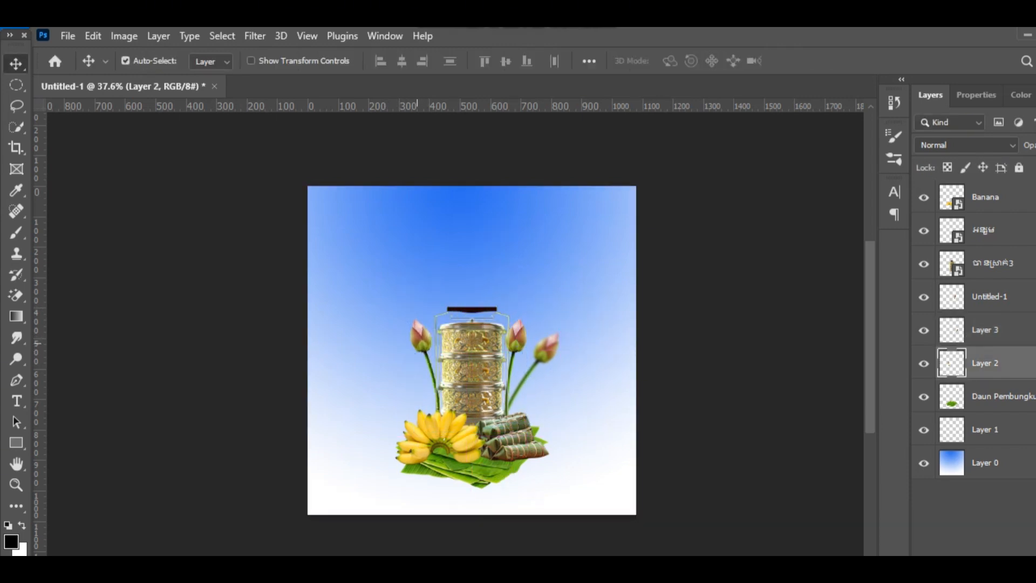
left_click_drag(547, 350, 540, 351)
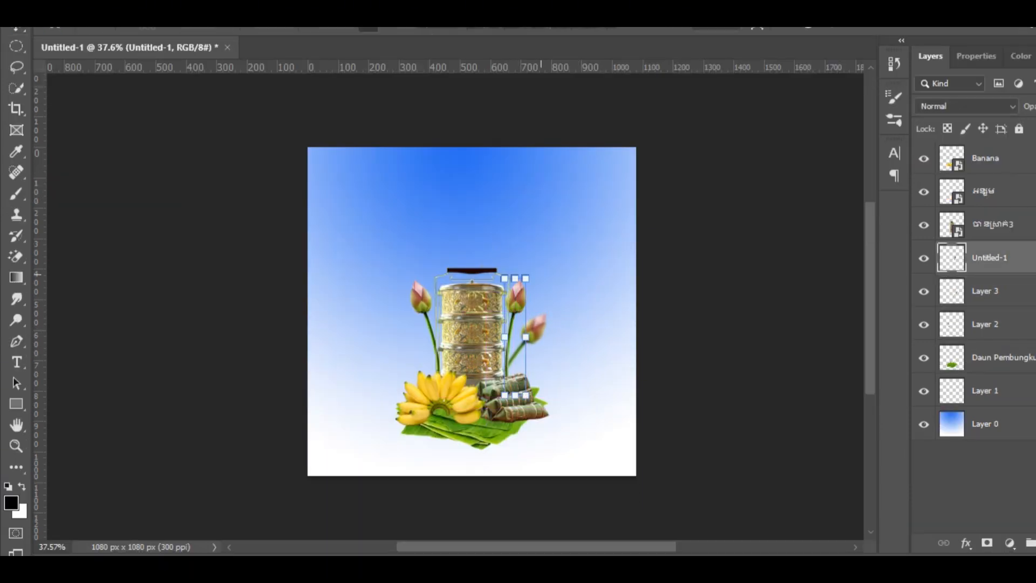
left_click(687, 366)
scroll(688, 365, "down", 1)
left_click_drag(474, 400, 473, 400)
left_click(722, 216)
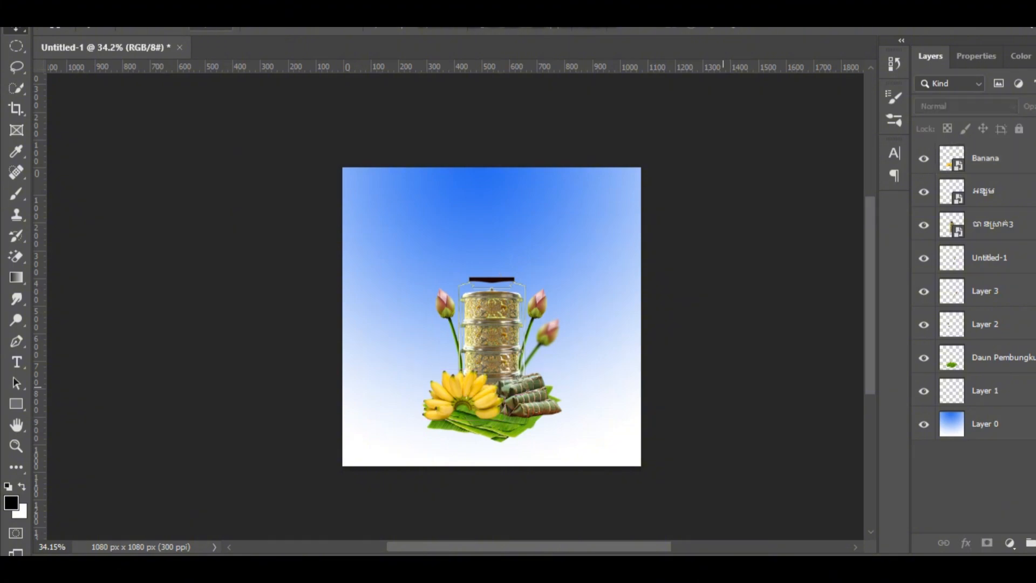
- Place the photo_2024-09-21_20-59-02 lettering image, scale it down and position it centrally above the food carrier
left_click_drag(563, 129, 516, 176)
key("alt+Tab")
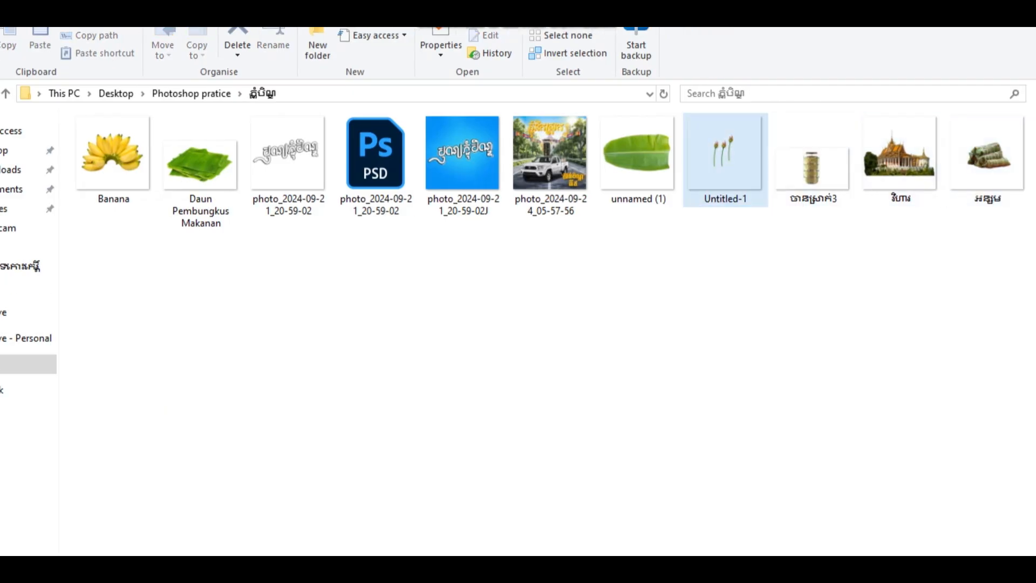
left_click_drag(358, 153, 371, 546)
left_click_drag(301, 545, 447, 263)
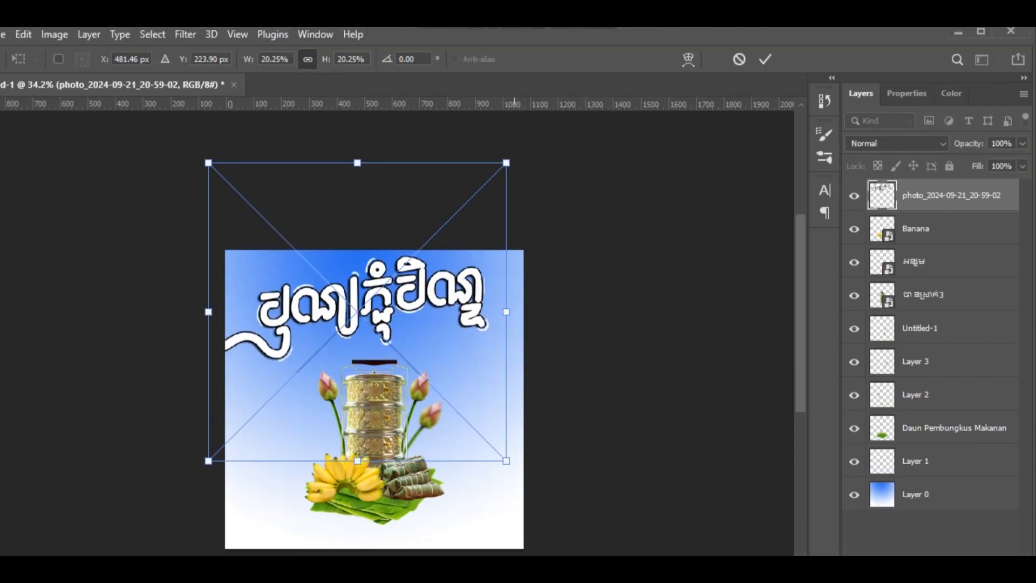
left_click_drag(506, 124, 420, 210)
left_click_drag(416, 232, 461, 188)
key("Return")
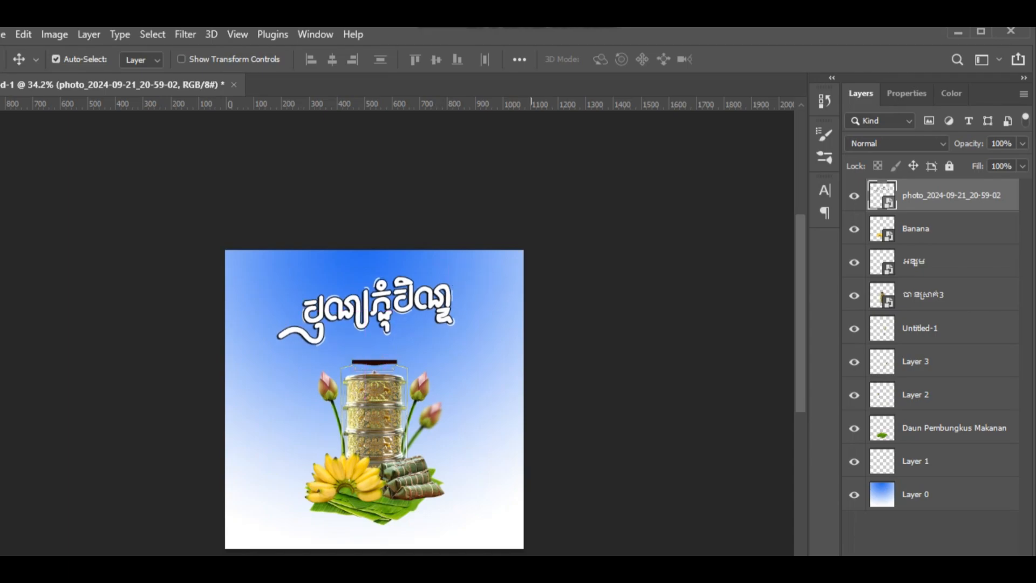
- Place the unnamed (1) banana leaf image, scale and rotate it, and fit it into the poster's lower-left corner
key("alt+Tab")
left_click_drag(696, 157, 434, 490)
left_click_drag(546, 243, 597, 416)
left_click_drag(585, 393, 405, 396)
left_click_drag(315, 419, 284, 485)
left_click_drag(252, 345, 249, 376)
left_click_drag(251, 367, 286, 373)
left_click_drag(261, 458, 258, 454)
left_click_drag(281, 380, 274, 397)
left_click_drag(394, 492, 394, 471)
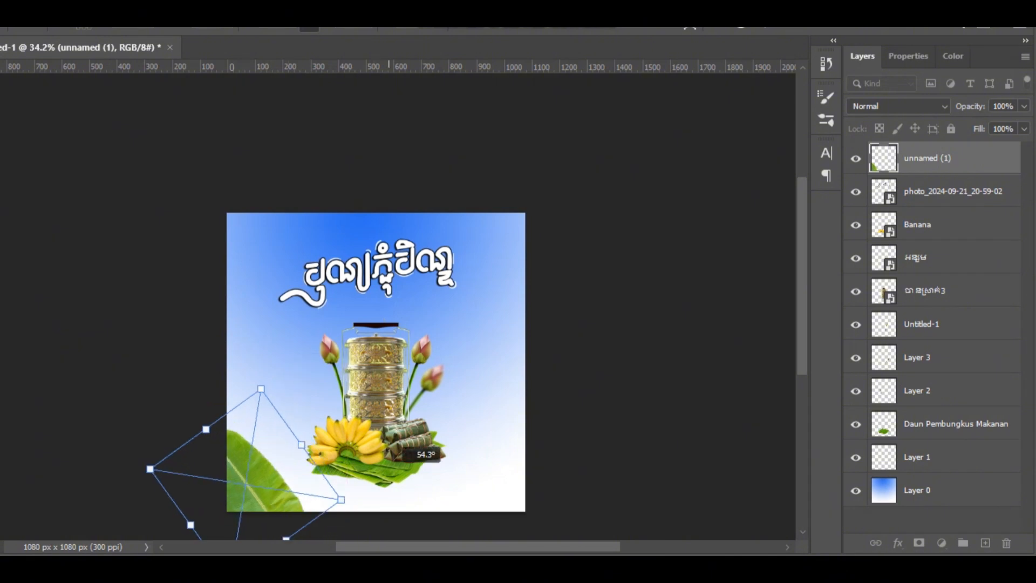
left_click_drag(259, 491, 261, 479)
left_click_drag(346, 486, 308, 480)
mouse_move(337, 460)
left_mouse_down()
mouse_move(332, 490)
mouse_move(338, 475)
left_mouse_up()
- Duplicate the corner banana leaf, flip the copy horizontally and position it in the poster's lower-right corner
left_click_drag(273, 487, 551, 493)
key("Return")
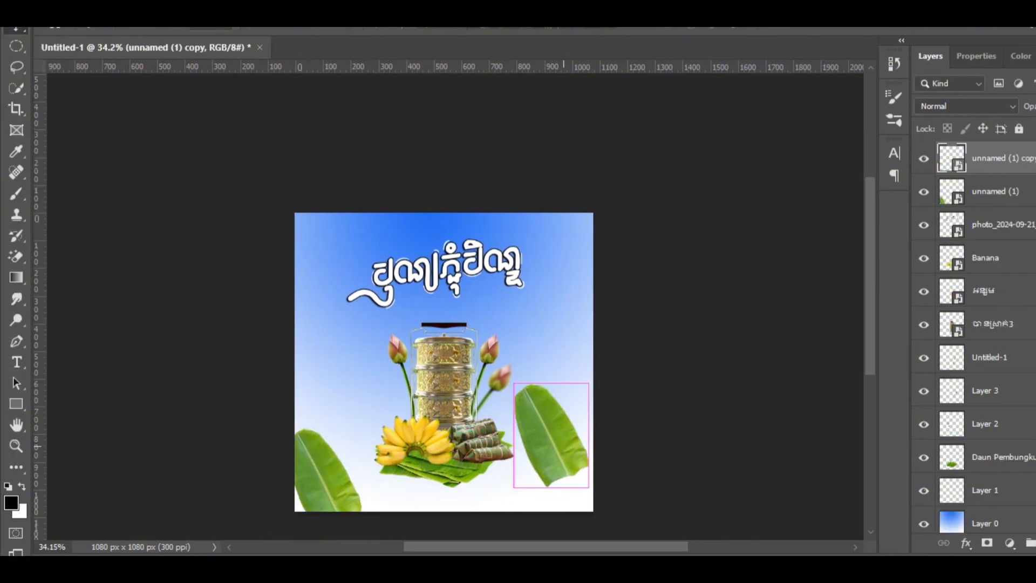
key("ctrl+t")
right_click(555, 444)
left_click(583, 425)
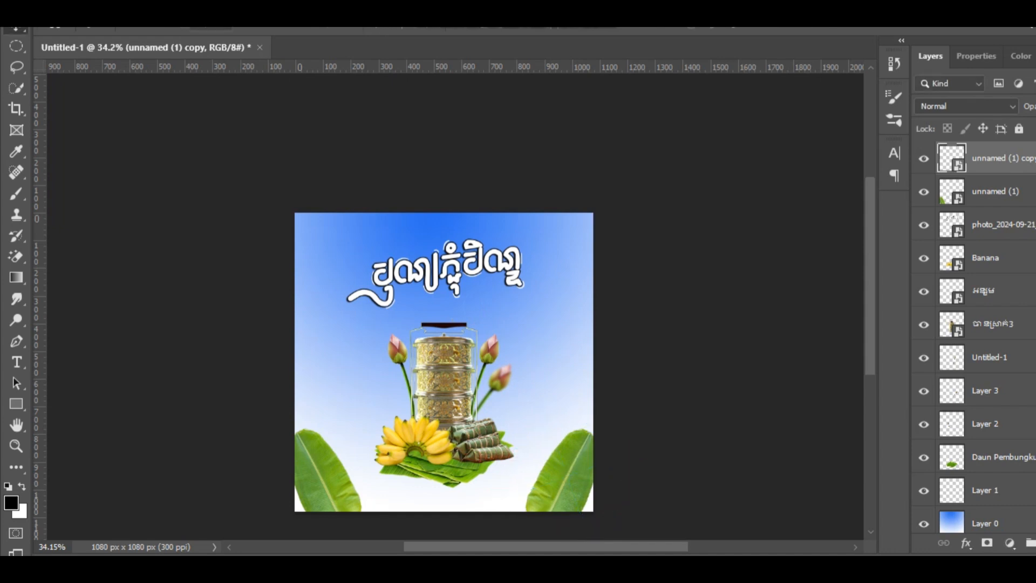
- Apply a Gaussian Blur with a 3.1-pixel radius to the banana leaf copy in the lower-right corner
left_click(222, 36)
mouse_move(255, 36)
mouse_move(267, 242)
left_click(496, 305)
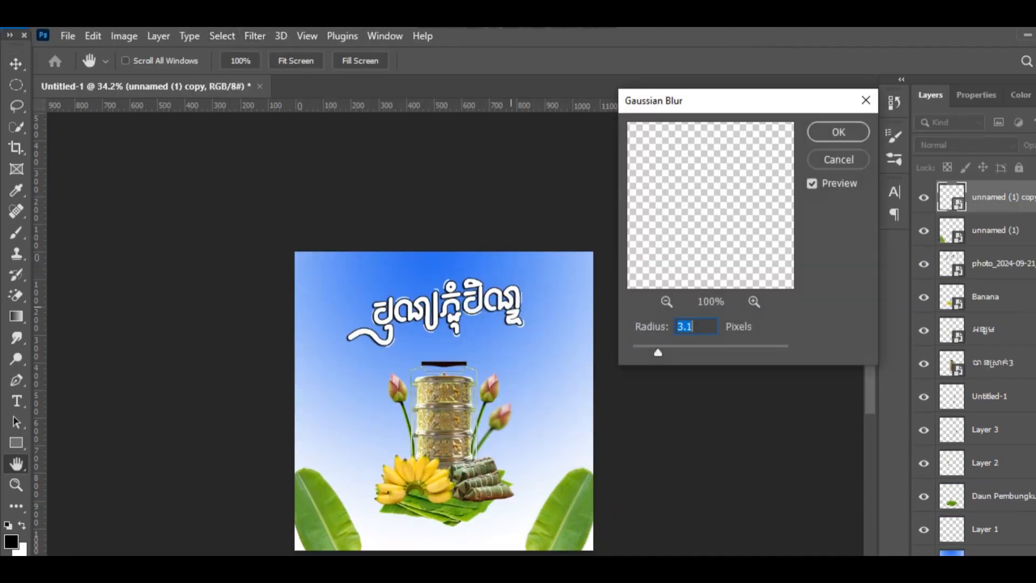
key("Return")
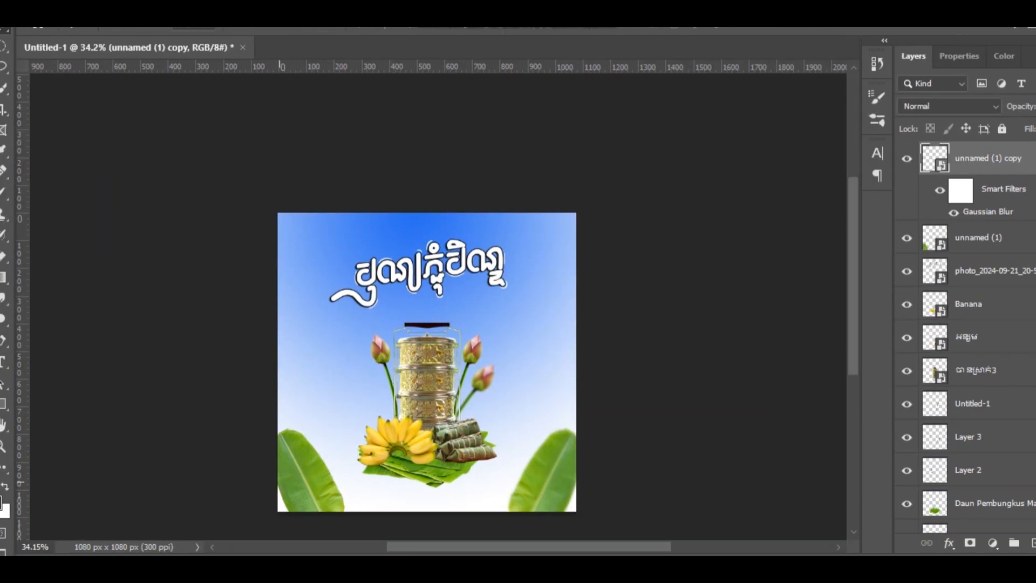
- Rotate the lower-left banana leaf to a flatter angle and place the 9e1f43cffbe3058c72e8b8d047d4dbdd tree photo over the poster's left part
left_click_drag(257, 505, 274, 511)
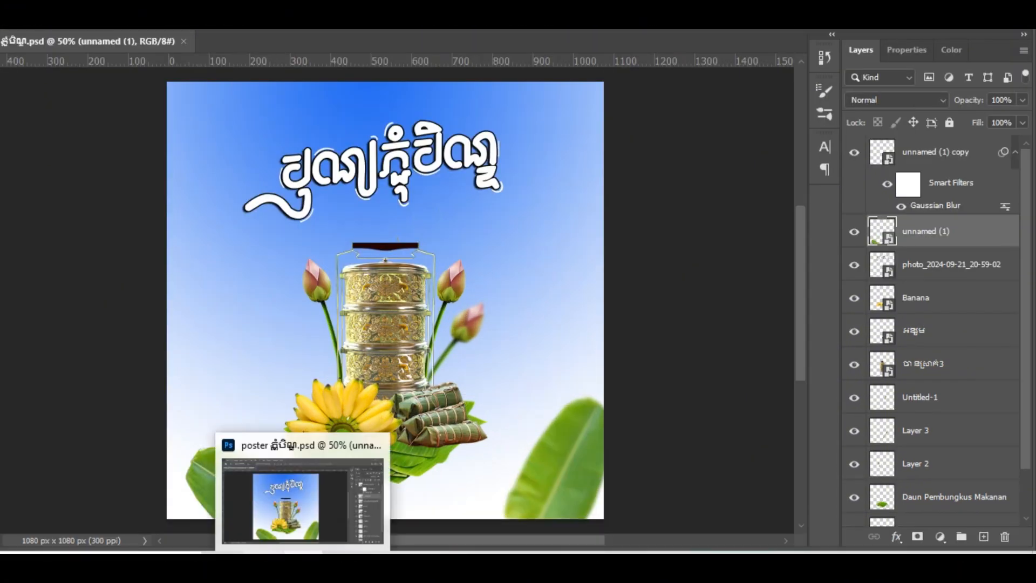
left_click(300, 492)
left_click_drag(254, 237, 406, 373)
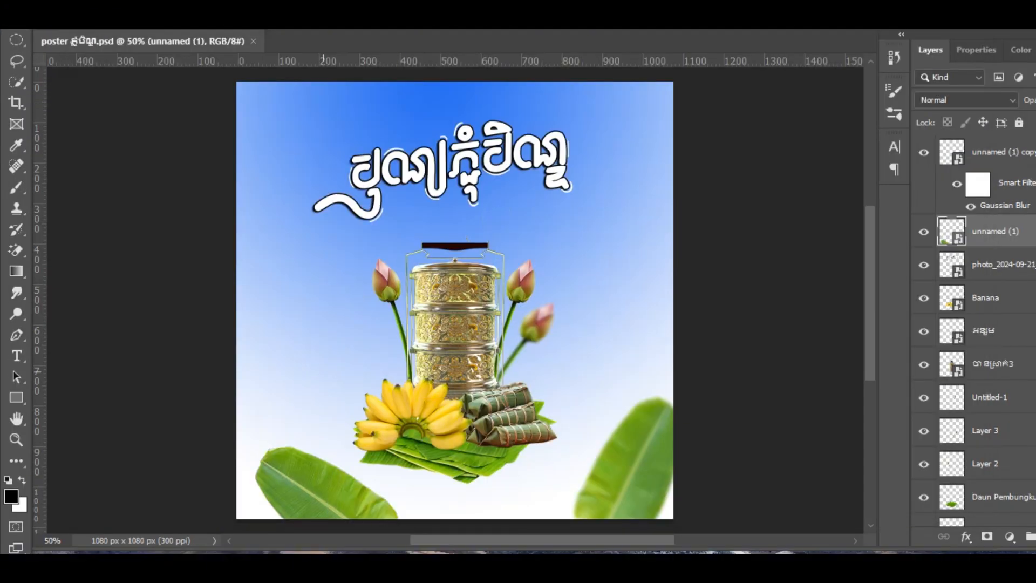
left_click_drag(546, 332, 370, 331)
key("Return")
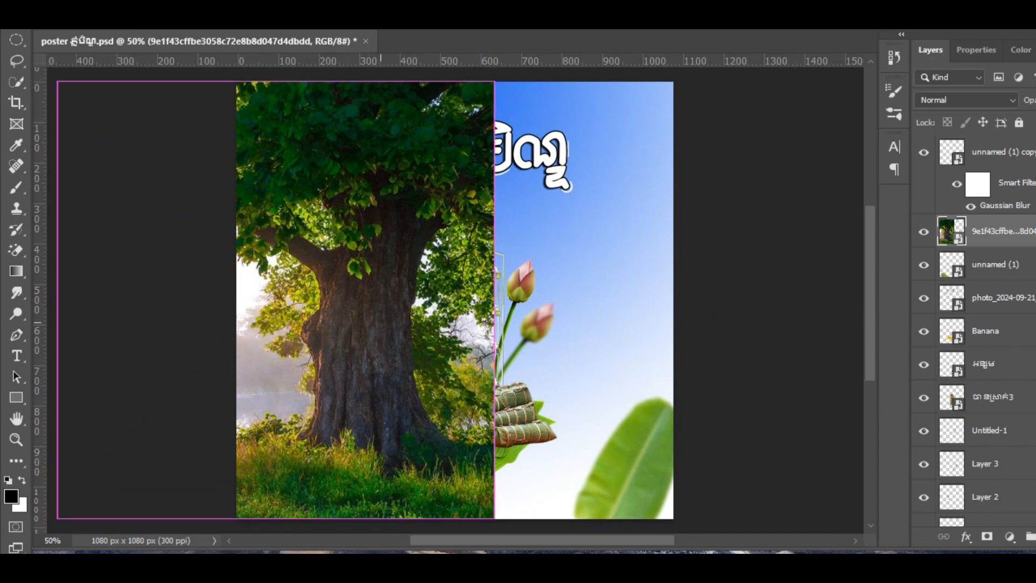
- Flip the tree photo horizontally and shift it right so its trunk stands along the poster's left edge
key("ctrl+t")
right_click(373, 356)
left_click(410, 332)
left_click_drag(264, 332, 328, 331)
key("Return")
- Send the tree photo down the layer stack to just above the blue gradient and shift it further left
key("ctrl+[")
key("ctrl+[")
key("ctrl+[")
key("ctrl+[")
key("ctrl+[")
key("ctrl+[")
key("ctrl+[")
key("ctrl+[")
key("ctrl+[")
key("ctrl+[")
key("ctrl+[")
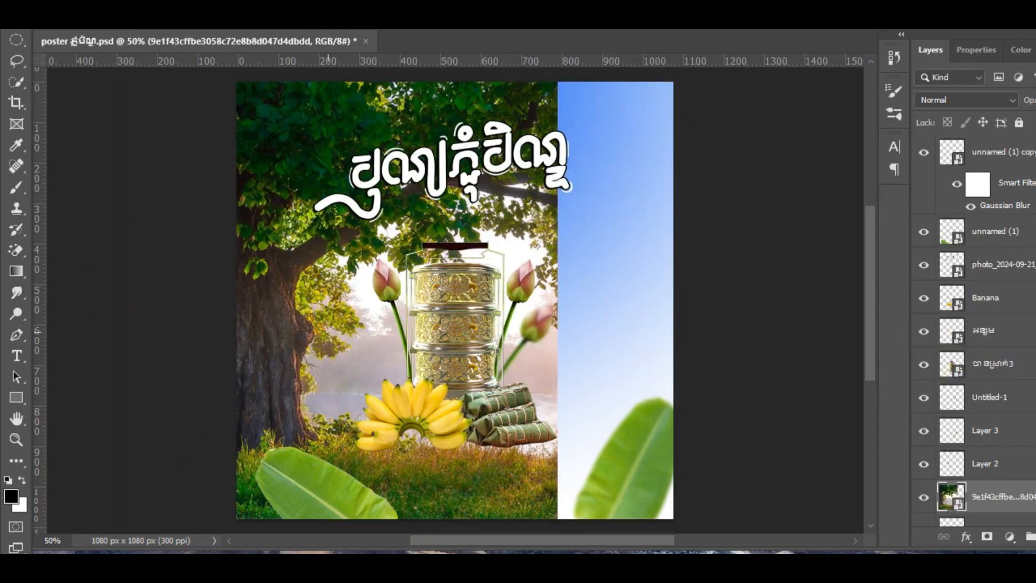
key("ctrl+]")
mouse_move(279, 325)
left_mouse_down()
mouse_move(224, 325)
mouse_move(381, 320)
mouse_move(226, 326)
left_mouse_up()
- Add a layer mask to the tree photo and paint it black with a large soft brush to hide its right part
left_click(986, 536)
key("b")
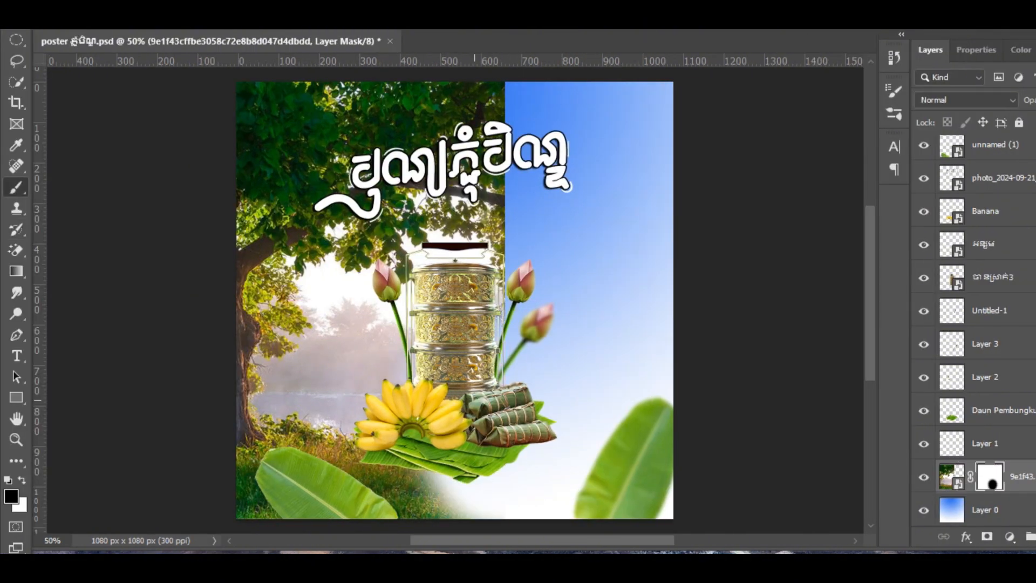
mouse_move(474, 400)
left_mouse_down()
mouse_move(486, 218)
mouse_move(490, 252)
mouse_move(431, 175)
mouse_move(398, 218)
left_mouse_up()
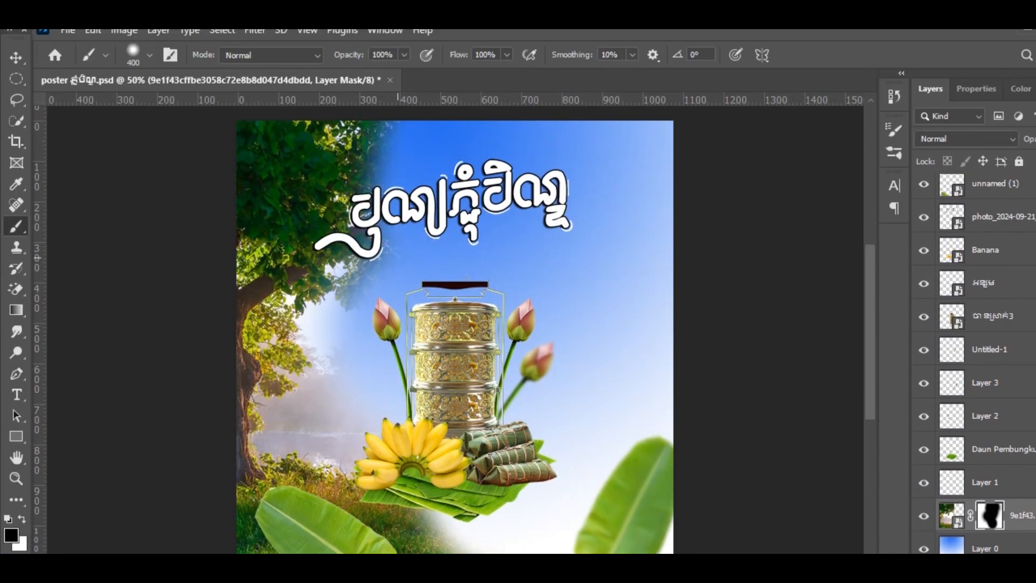
key("bracketright")
key("bracketright")
key("bracketright")
key("bracketright")
key("bracketright")
- Refine the tree mask with white and black strokes so the grass and upper foliage fade softly into the gradient
key("x")
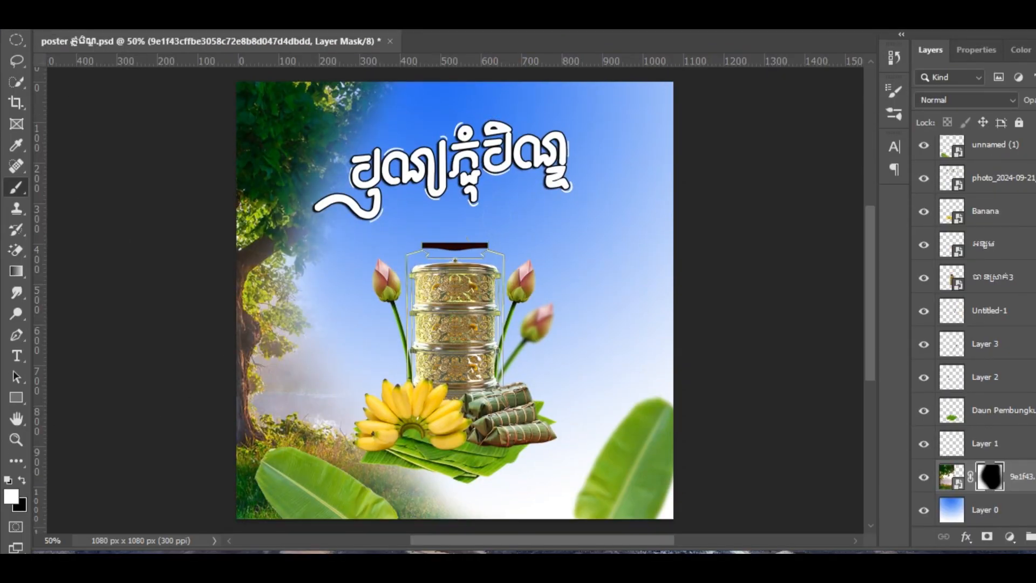
left_click_drag(427, 479, 458, 481)
scroll(521, 401, "down", 1)
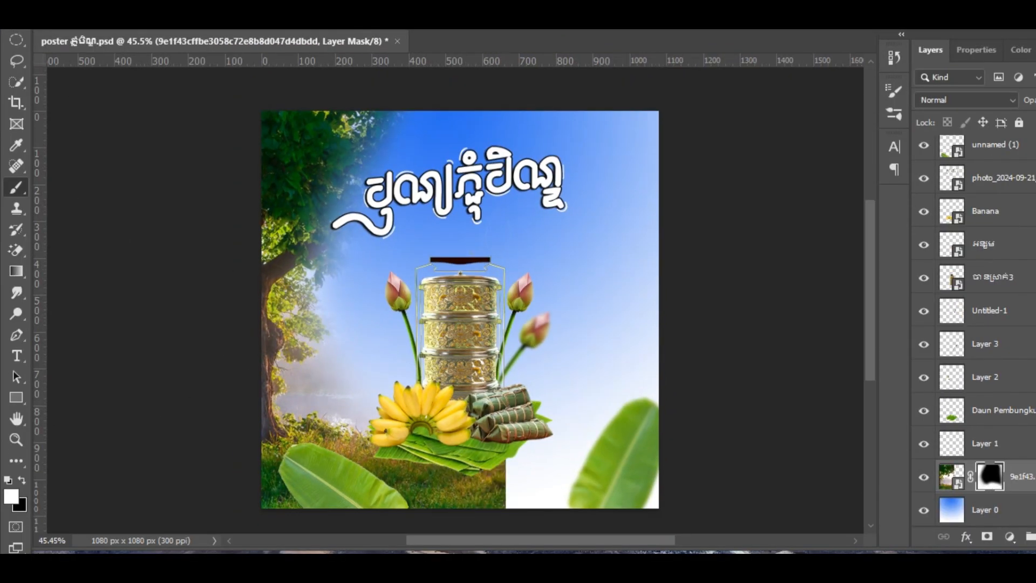
left_click(467, 421)
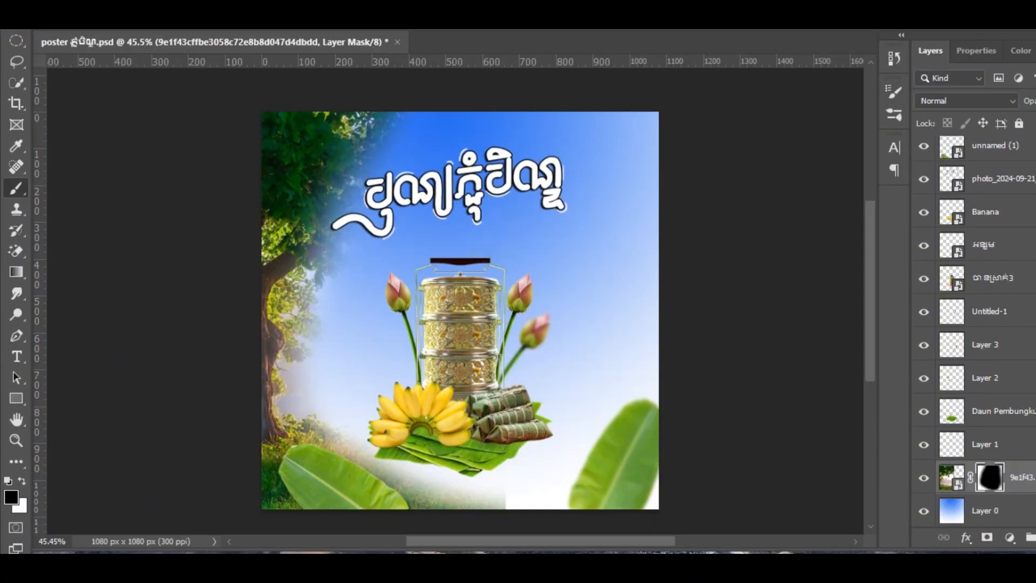
key("x")
left_click_drag(392, 76, 376, 122)
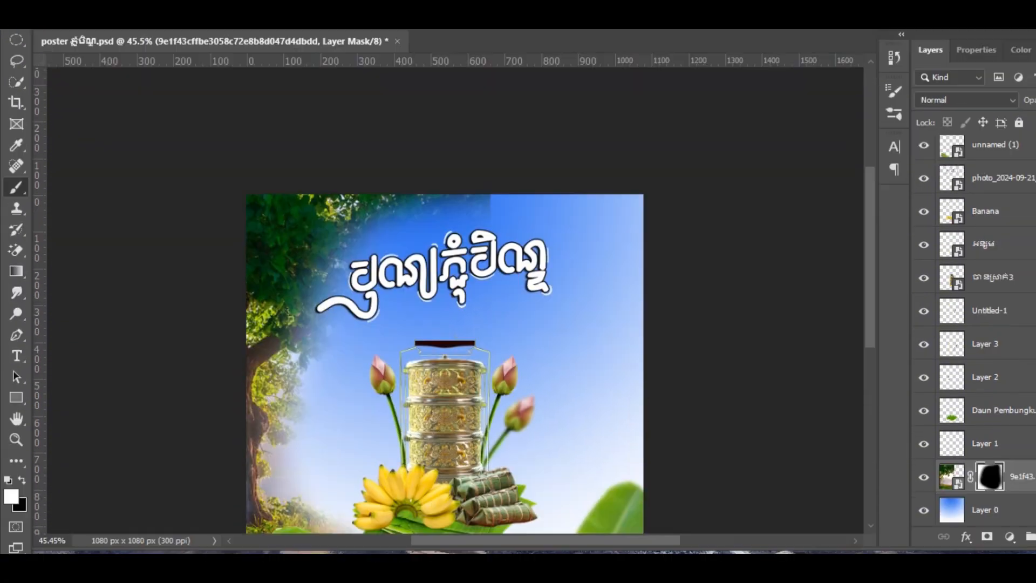
key("v")
left_click_drag(417, 359, 427, 252)
scroll(334, 283, "down", 3)
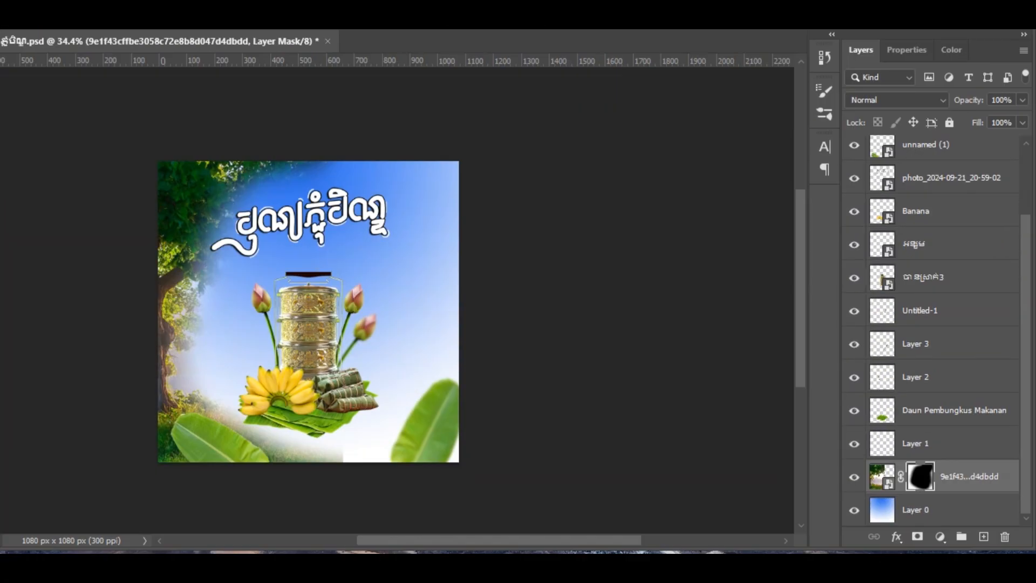
- Rasterize the tree photo layer and apply its layer mask
right_click(952, 512)
right_click(989, 517)
left_click(990, 515)
right_click(989, 518)
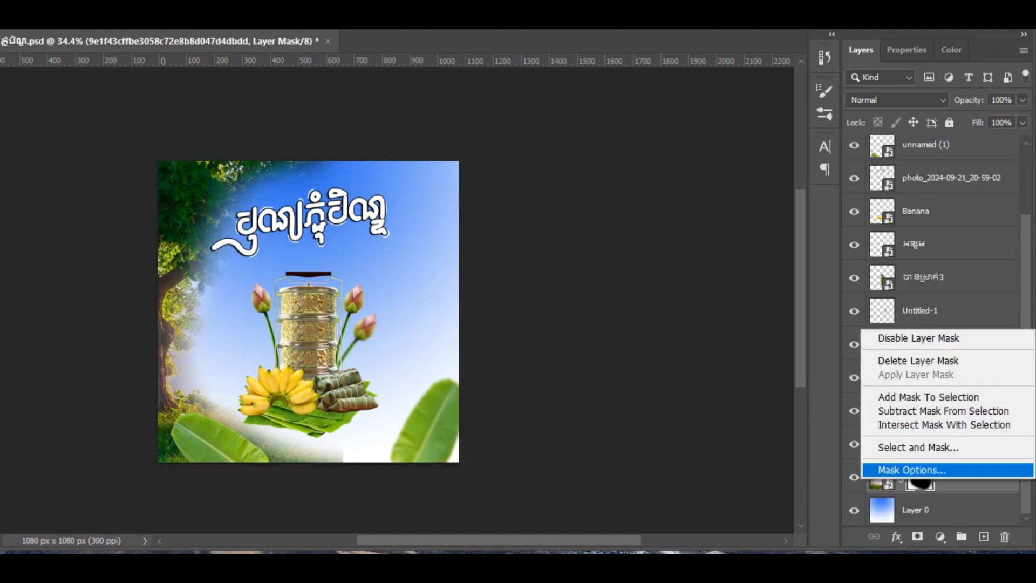
left_click(952, 515)
right_click(881, 475)
right_click(961, 476)
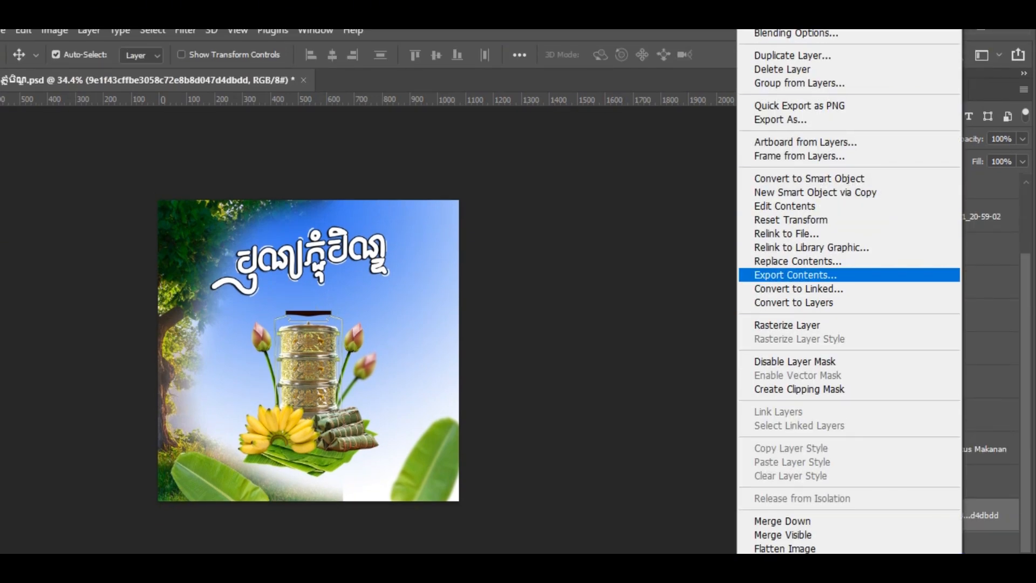
right_click(968, 515)
right_click(881, 511)
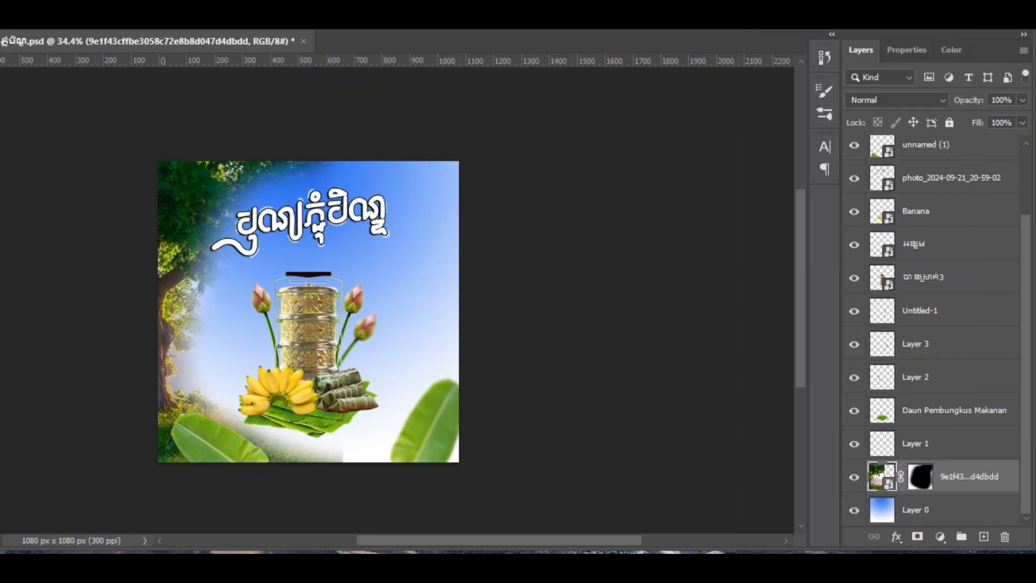
right_click(920, 512)
right_click(968, 477)
right_click(946, 477)
left_click(766, 324)
right_click(920, 480)
left_click(915, 376)
- Apply a Gaussian Blur to the tree photo layer
left_click(306, 30)
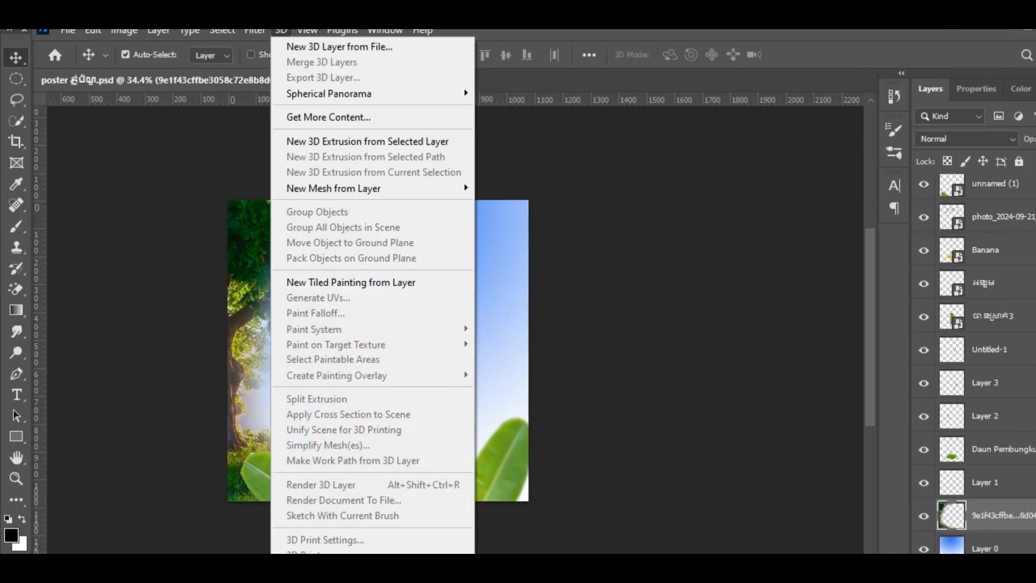
mouse_move(269, 283)
mouse_move(264, 236)
left_click(497, 296)
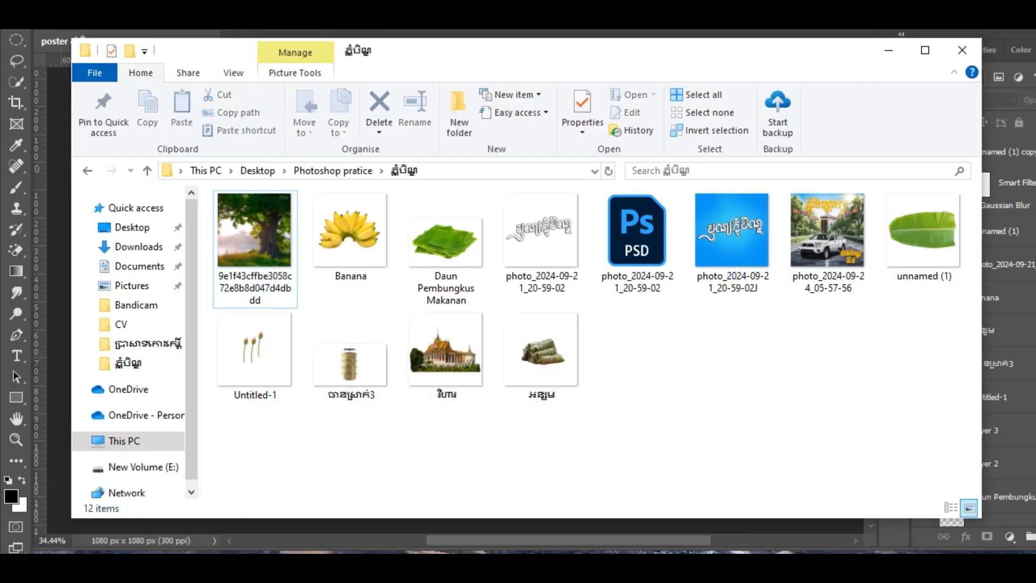
- Place the វិហារ temple image flipped horizontally and order it directly above Layer 0, beneath the tree layer
left_click_drag(381, 356, 434, 311)
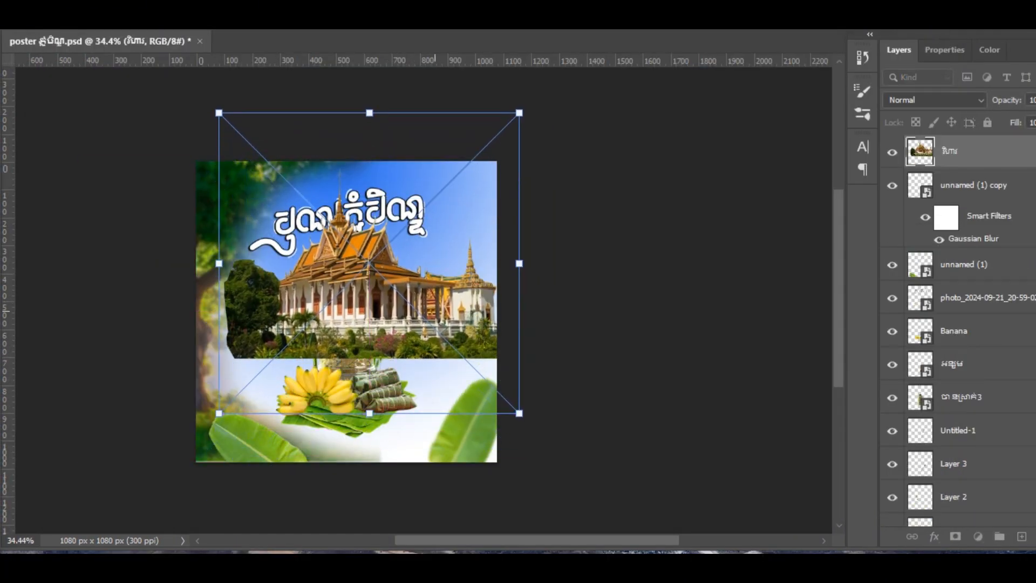
key("Return")
key("ctrl+bracketleft")
key("ctrl+bracketleft")
key("ctrl+bracketleft")
key("ctrl+bracketleft")
key("ctrl+bracketleft")
key("ctrl+bracketleft")
key("ctrl+bracketleft")
key("ctrl+bracketleft")
key("ctrl+bracketleft")
key("ctrl+bracketleft")
key("ctrl+bracketleft")
key("ctrl+bracketleft")
key("ctrl+bracketleft")
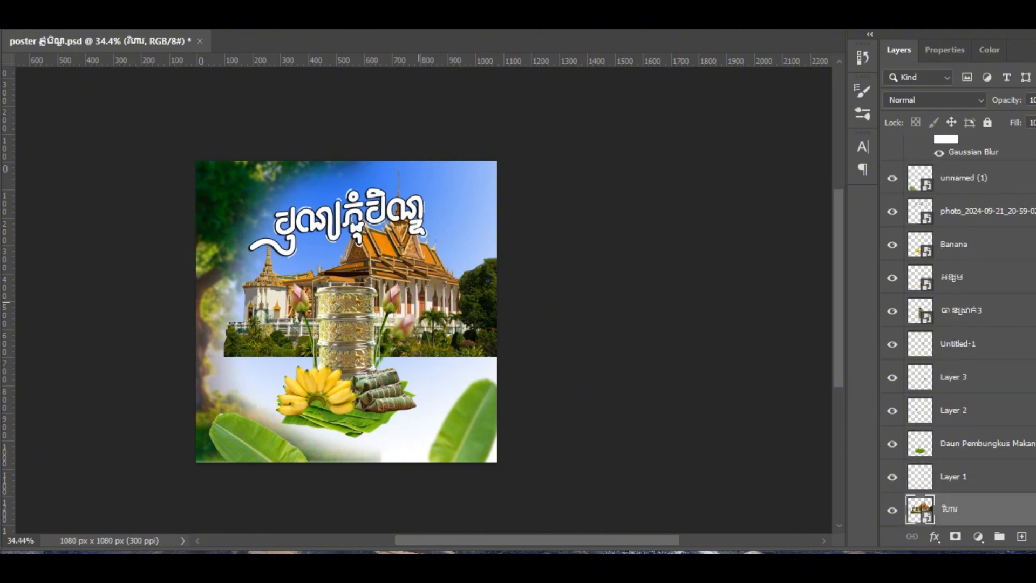
key("ctrl+bracketright")
mouse_move(448, 307)
left_mouse_down()
mouse_move(465, 297)
mouse_move(456, 297)
mouse_move(456, 318)
left_mouse_up()
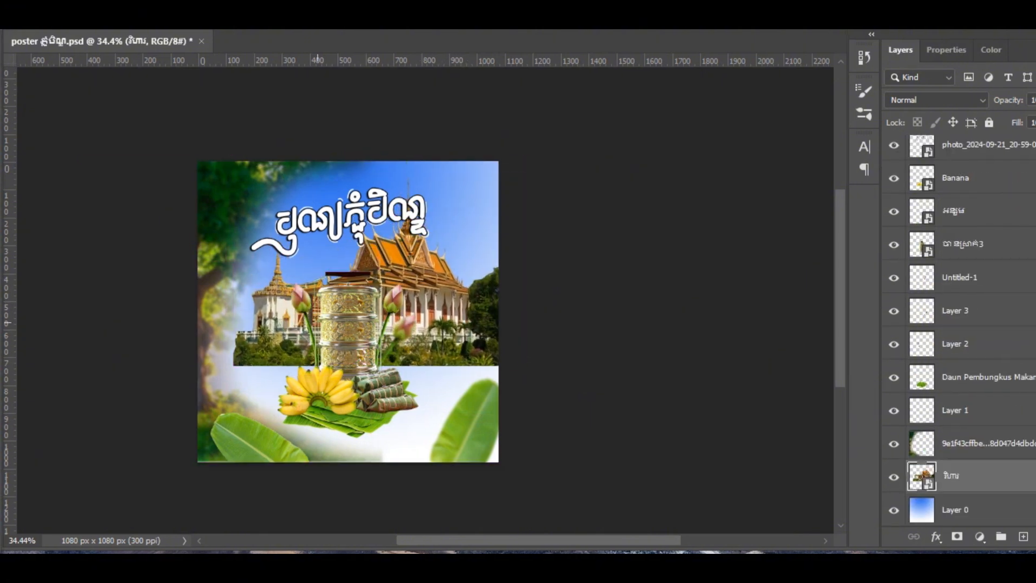
- Scale the temple image down to 3.78% and position it at the poster's right edge behind the lotus flowers
key("ctrl+t")
left_click_drag(227, 123, 379, 270)
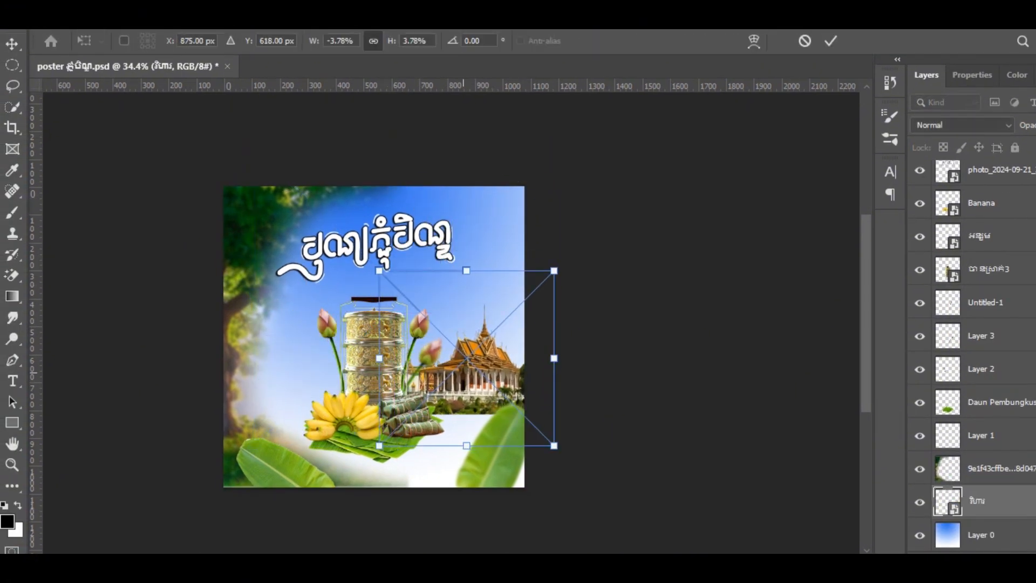
mouse_move(488, 381)
left_mouse_down()
mouse_move(496, 412)
mouse_move(486, 379)
left_mouse_up()
key("Return")
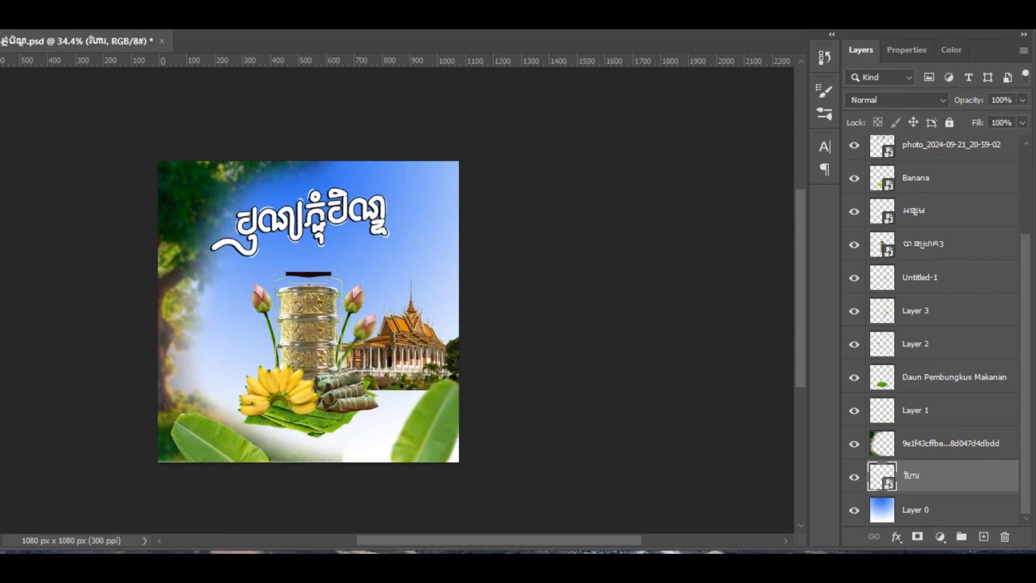
- Delete Layer 1 from above the tree photo layer
left_click(982, 435)
left_click(919, 435)
left_click(919, 434)
key("Delete")
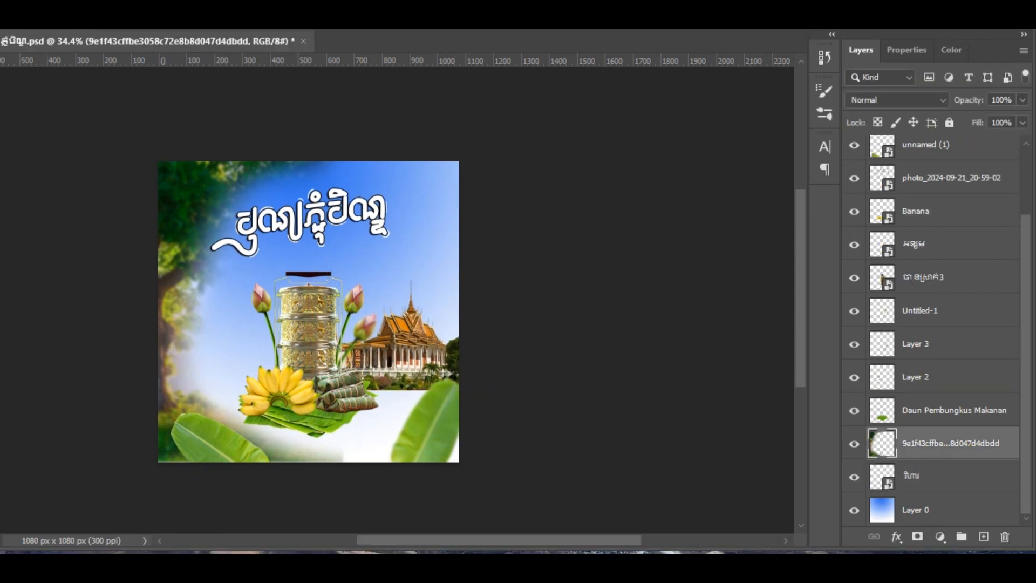
- Group all food and lotus layers from Banana down to Daun Pembungkus Makanan
left_click(919, 435)
left_click(919, 434)
left_click(997, 435)
left_click(919, 402)
left_click(853, 211)
left_click(853, 211)
left_click(854, 178)
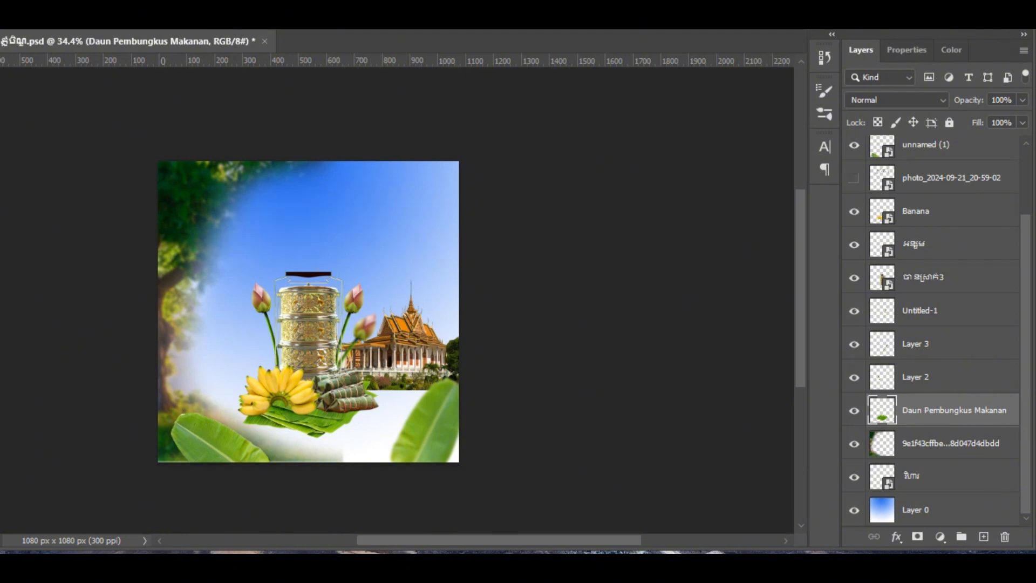
left_click(854, 178)
left_click(950, 211)
left_click(949, 410, "shift")
key("ctrl+g")
- Move the food group about 103 px left and 20 px down, and shift the title lettering lower and slightly right above it
left_click_drag(322, 338, 294, 342)
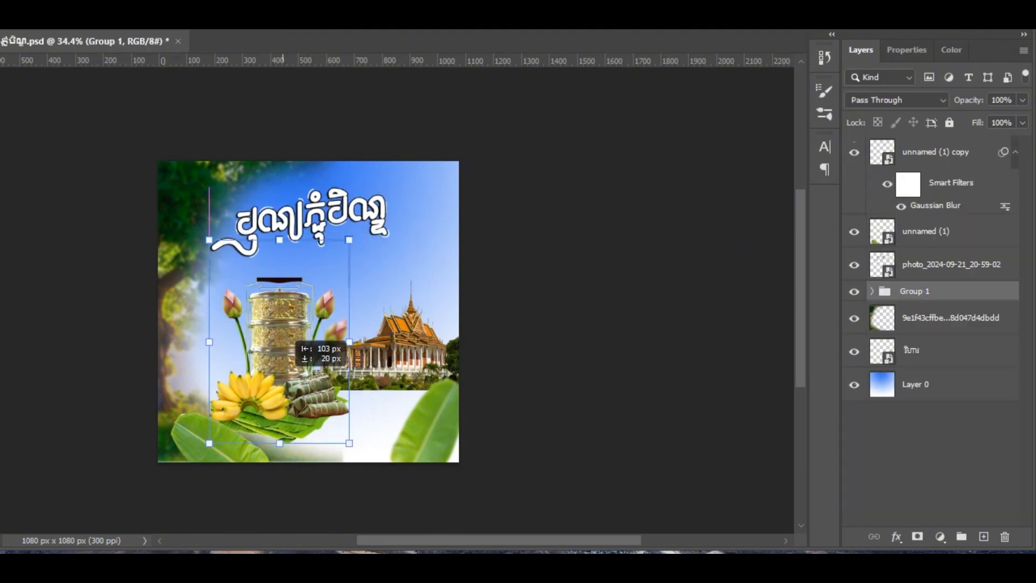
left_click(419, 350)
left_click_drag(337, 212, 322, 231)
left_click(427, 135)
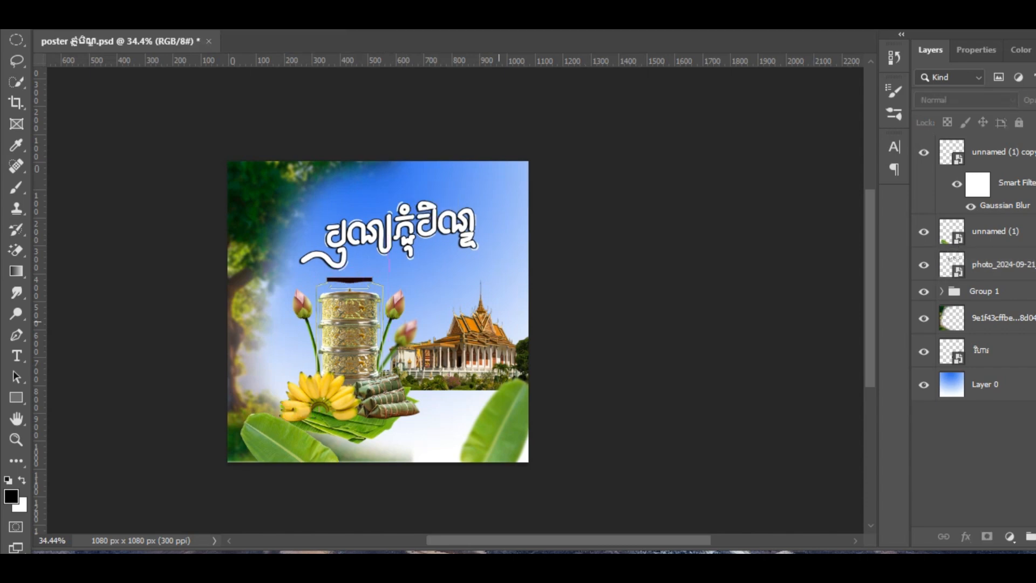
- Apply a Gaussian Blur with a 4.1-pixel radius to the temple, and shift the lower-left banana leaf left to the poster's edge
left_click(403, 350)
left_click(255, 30)
mouse_move(345, 236)
left_click(495, 299)
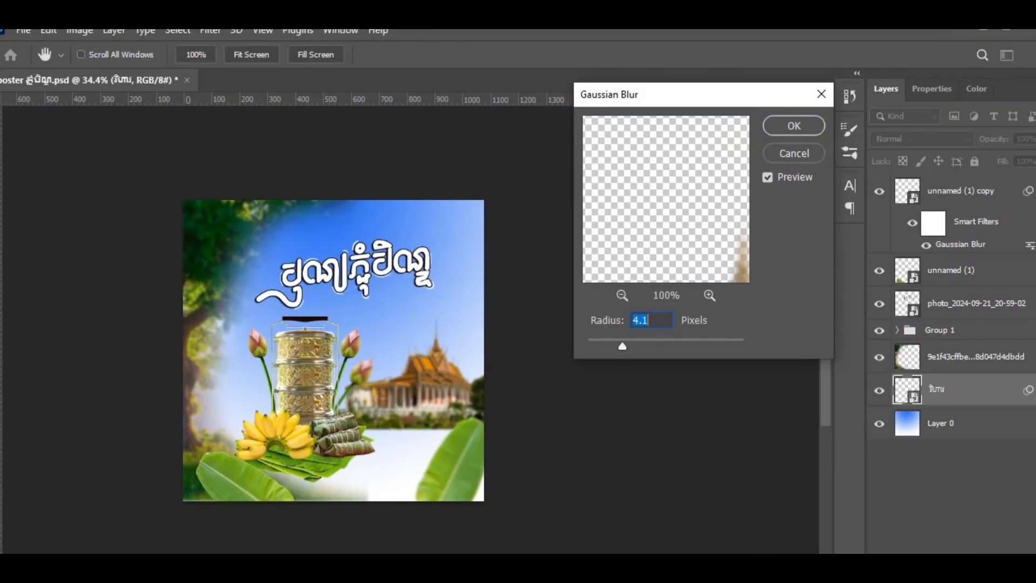
key("Return")
left_click_drag(224, 440, 212, 440)
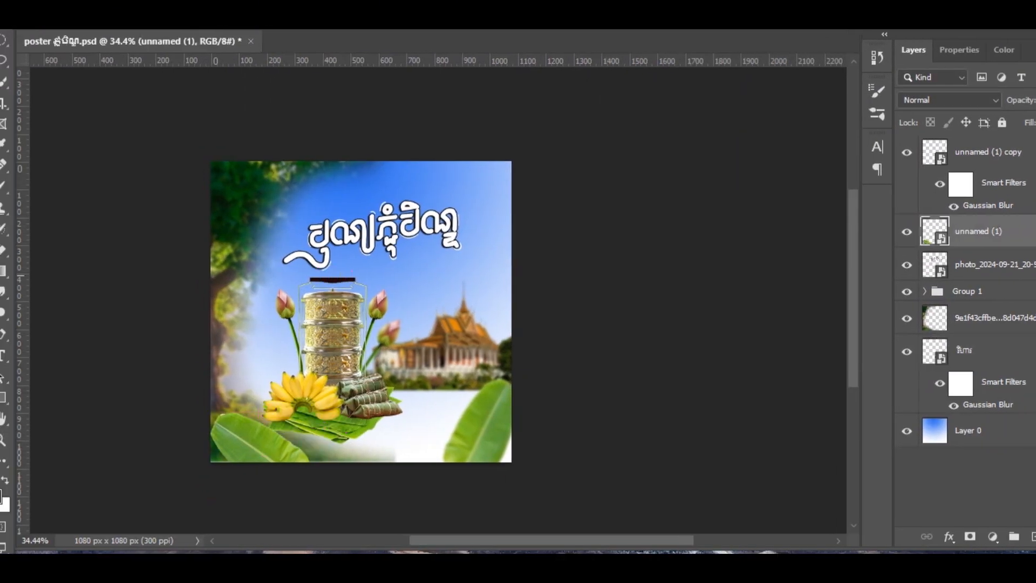
left_click(987, 318)
key("b")
left_click(323, 302)
key("ctrl+z")
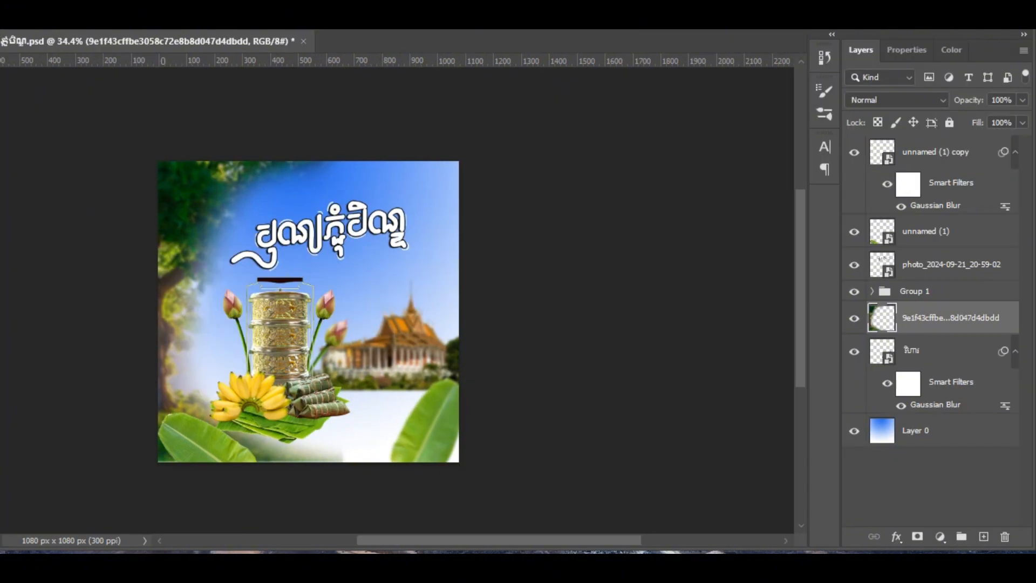
key("v")
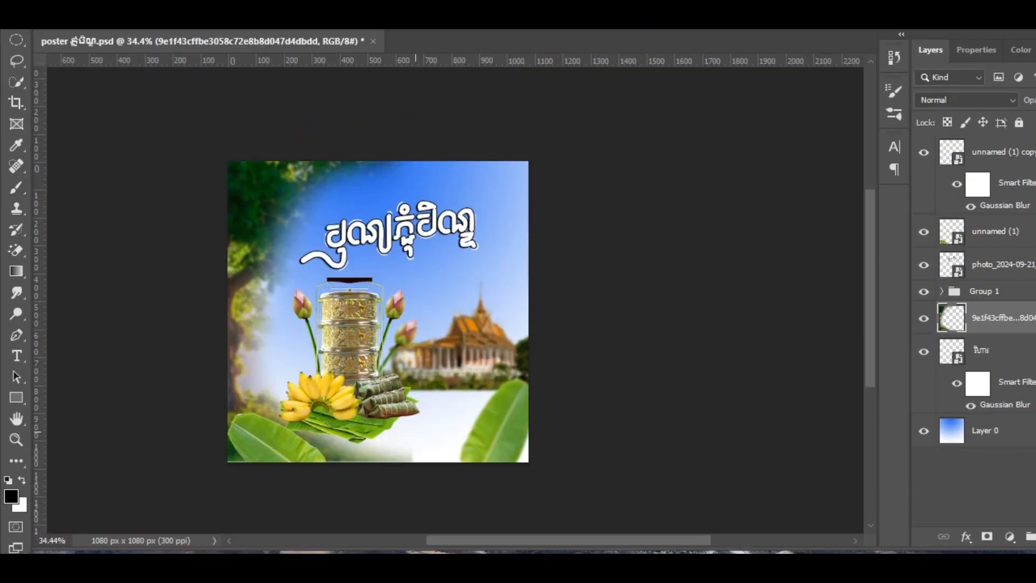
- Try adding a shadow by painting a large soft black dab on a new layer directly below the food group
left_click(334, 437)
scroll(381, 436, "up", 5)
left_click(415, 462)
right_click(18, 209)
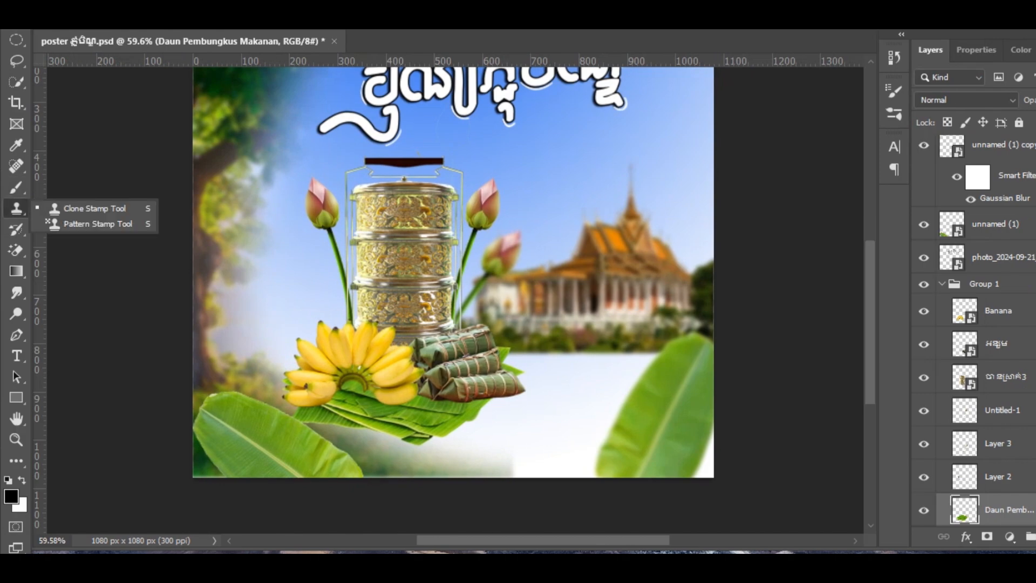
left_click(17, 187)
scroll(938, 378, "down", 2)
left_click(951, 462)
left_click(983, 536)
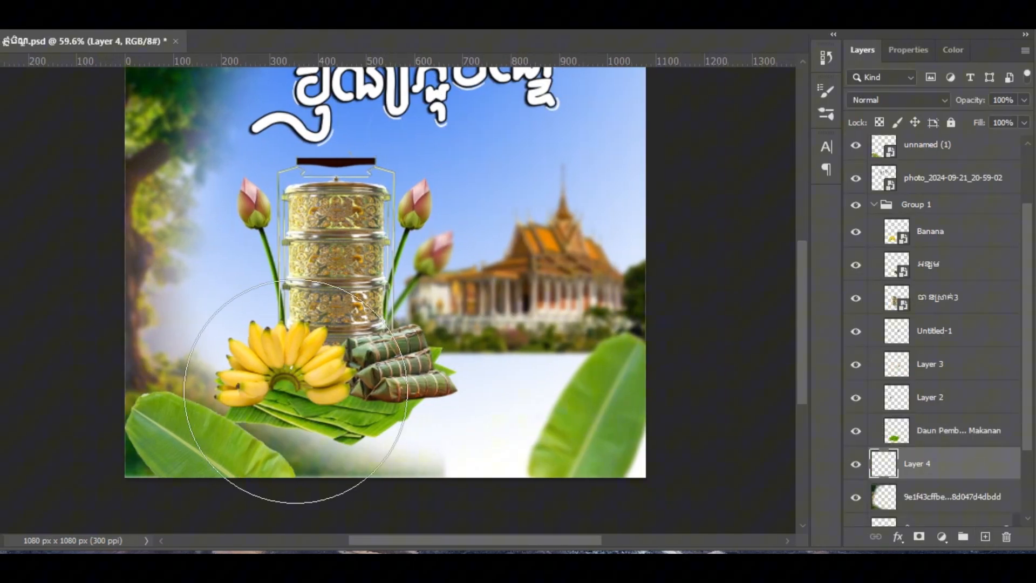
left_click(326, 377)
- Try squashing the black dab into a flat shadow under the food's leaf base, and delete the shadow layer
key("v")
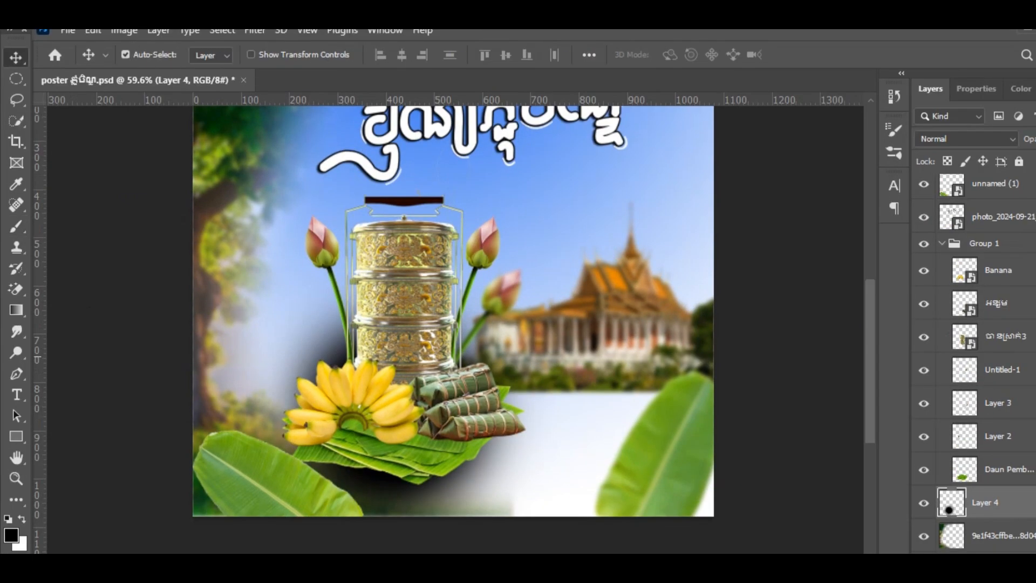
key("ctrl+t")
left_click_drag(326, 208, 325, 363)
left_click_drag(396, 421, 482, 420)
left_click_drag(368, 477, 367, 432)
left_click_drag(436, 397, 401, 416)
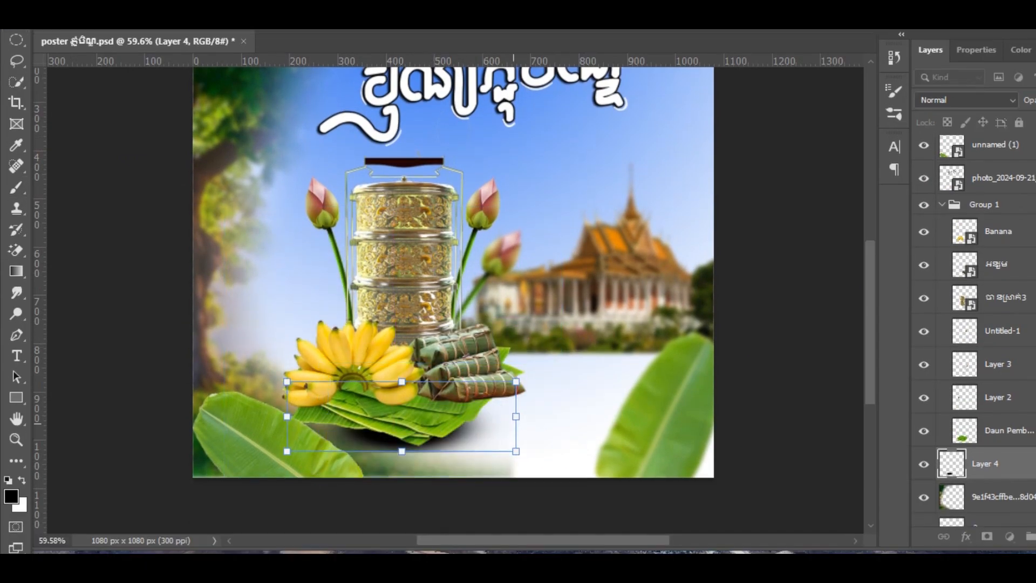
key("Delete")
- Load the Daun Pembungkus Makanan leaf outline as a selection and duplicate the leaf layer
left_click(964, 430)
left_click(964, 431, "ctrl")
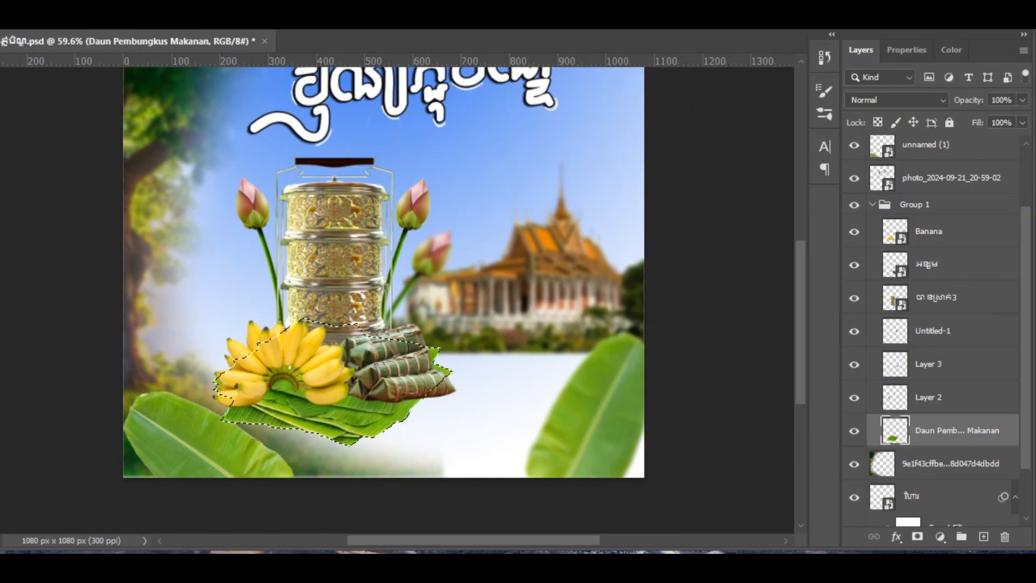
key("ctrl+j")
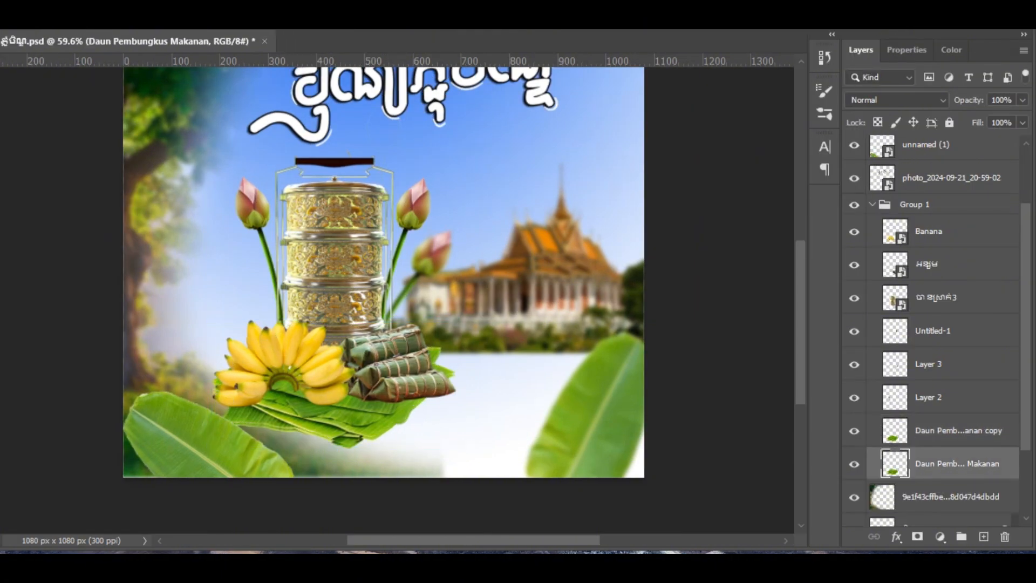
- Fill the leaf-shaped selection with black on a new layer beneath the leaf copy, hide the original leaf, and deselect
left_click(896, 100)
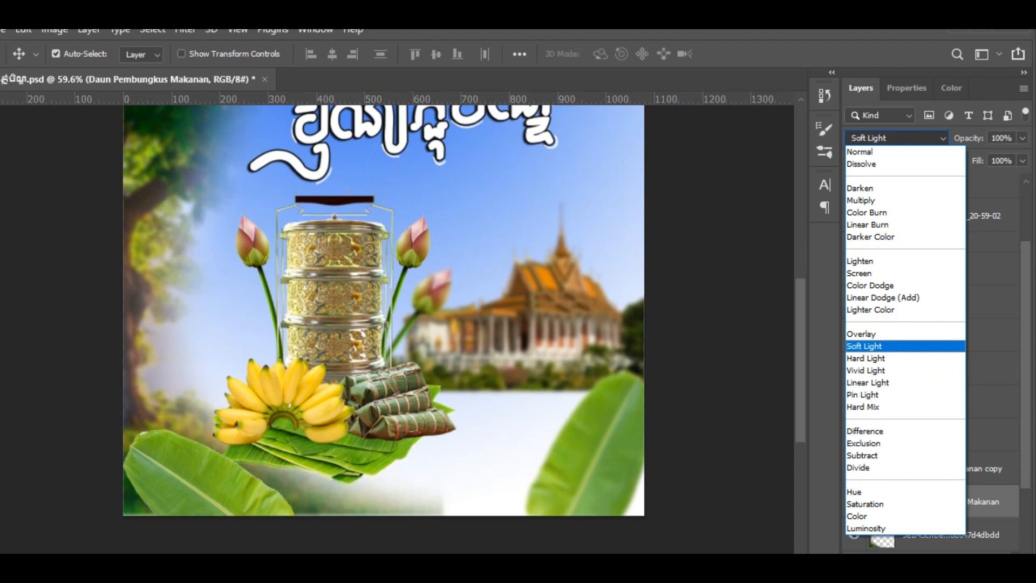
key("Escape")
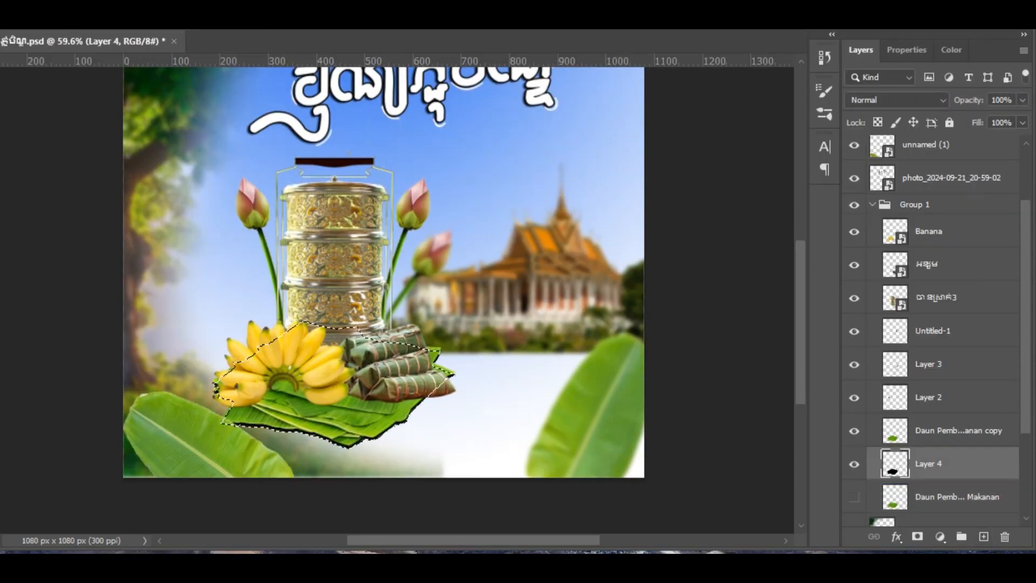
key("ctrl+d")
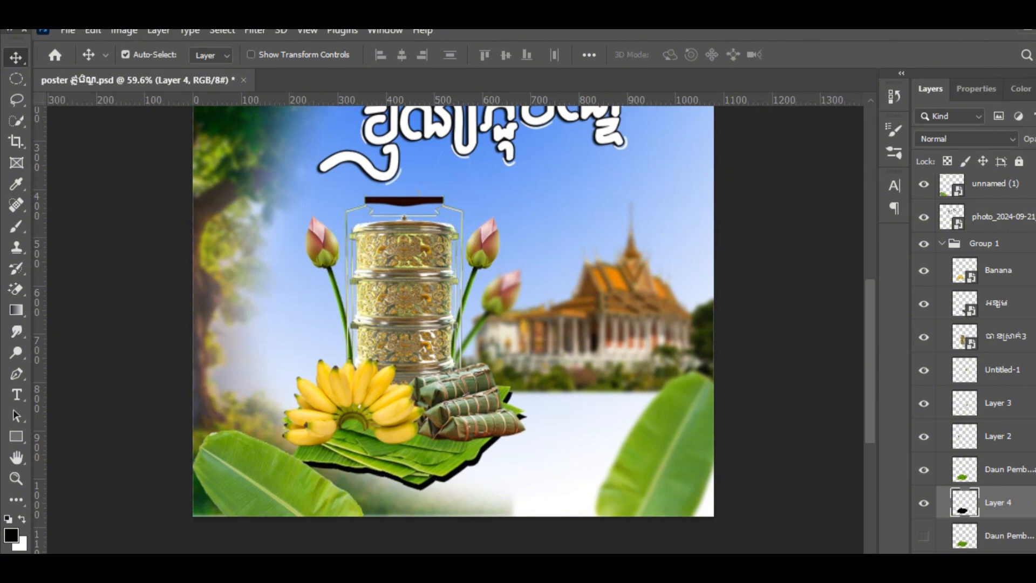
- Blend the black leaf silhouette on Layer 4 as an Overlay shadow offset slightly below the leaf, at 72% opacity
left_click(965, 138)
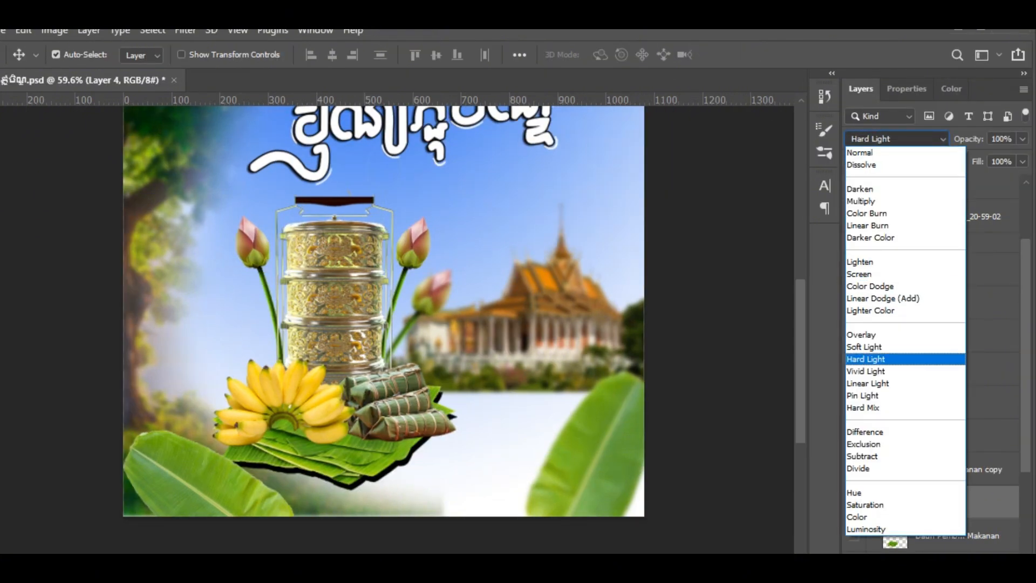
left_click(884, 334)
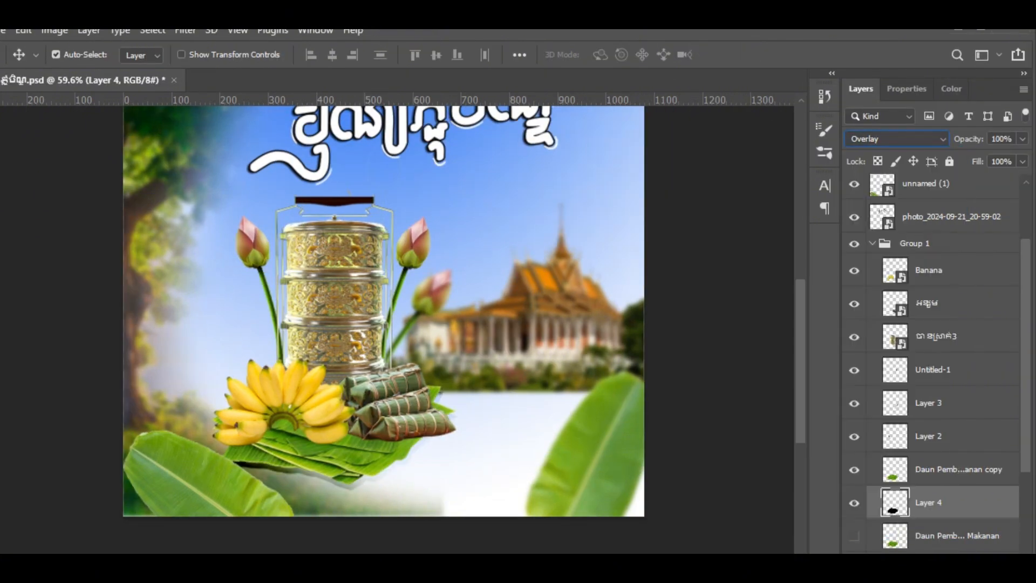
left_click_drag(364, 478, 364, 477)
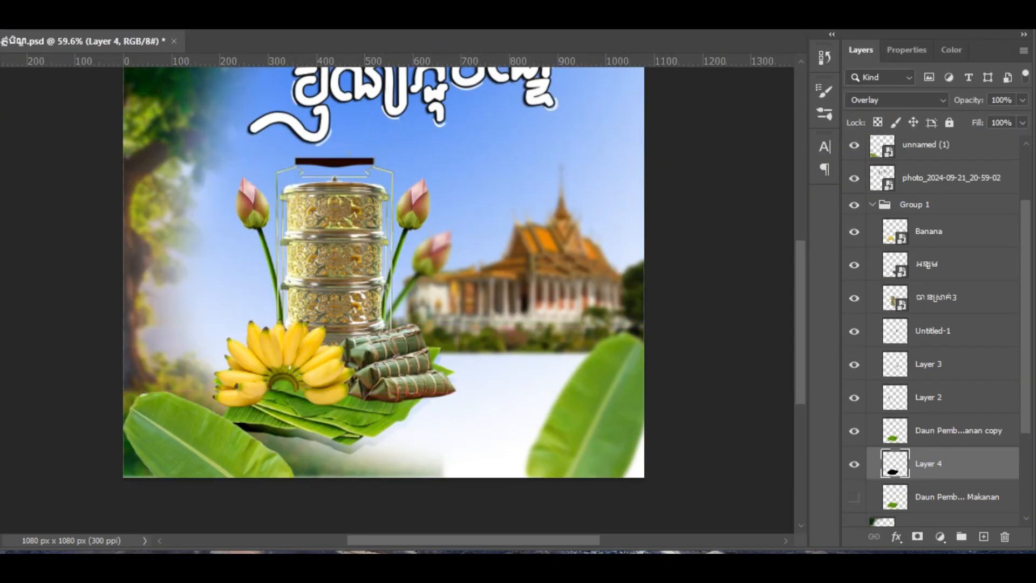
key("8")
key("3")
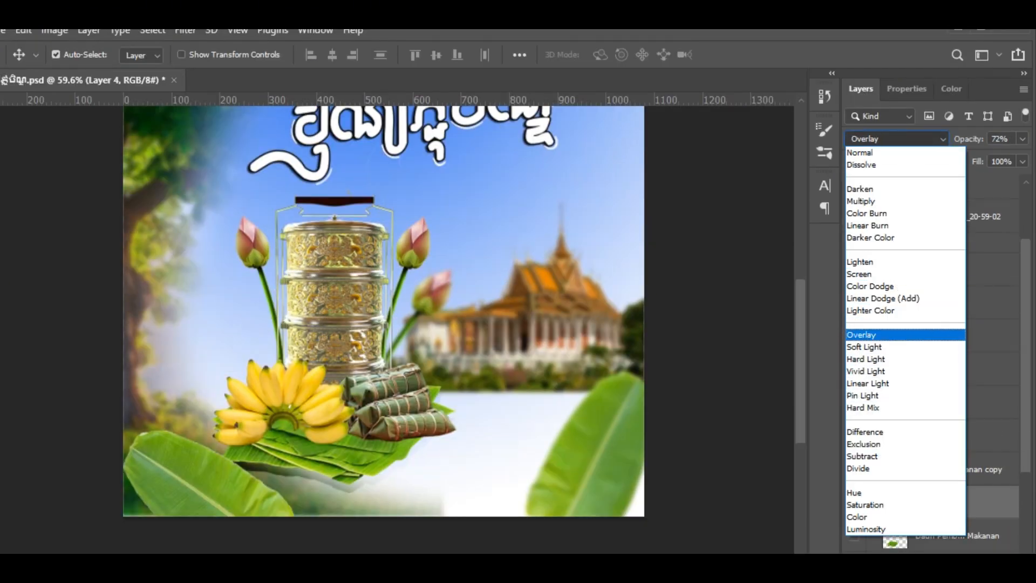
- Try Linear Dodge (Add) blending on the leaf shadow layer, and restore its Overlay mode
left_click(883, 298)
left_click(897, 139)
left_click(882, 335)
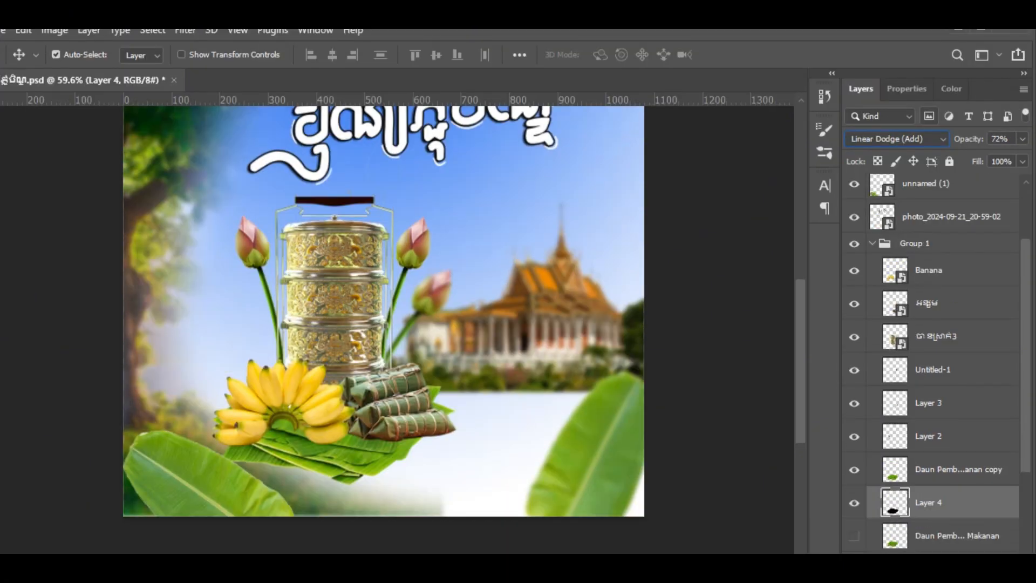
left_click(895, 100)
left_click(882, 294)
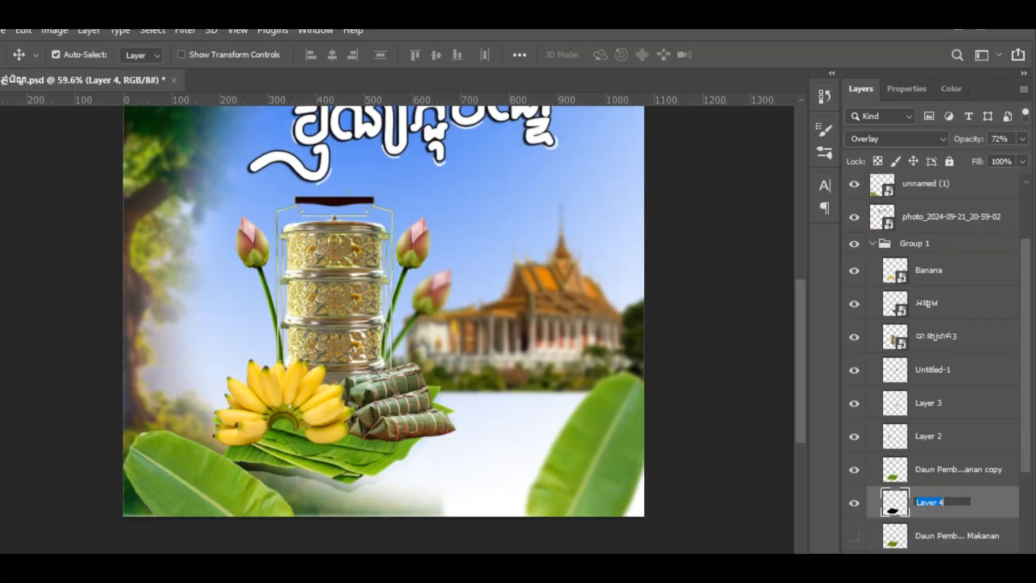
- Paint soft black contact shadows on new masked layers directly beneath the bananas and the wrapped rice cakes
left_click_drag(308, 390, 311, 389)
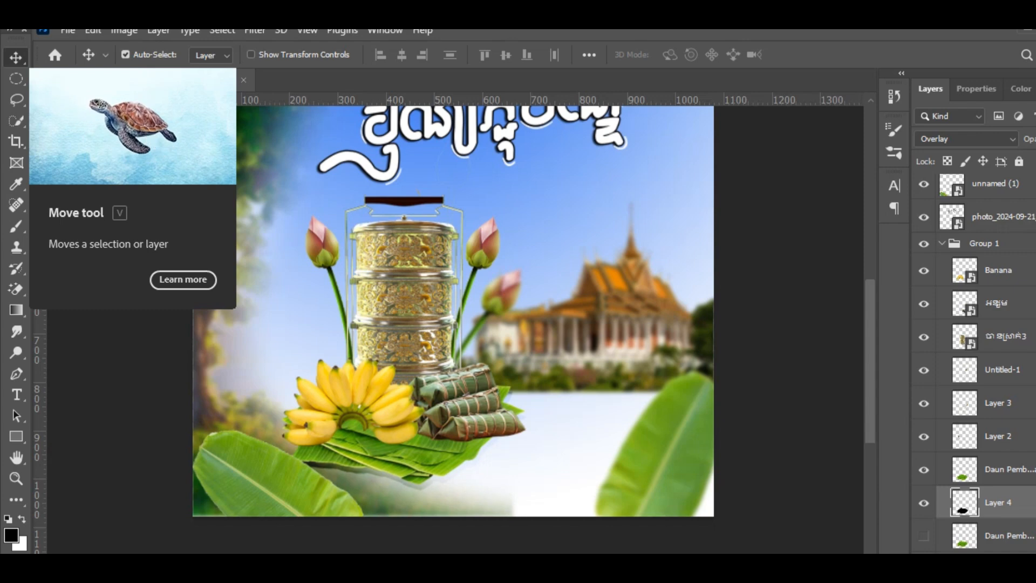
left_click(368, 384)
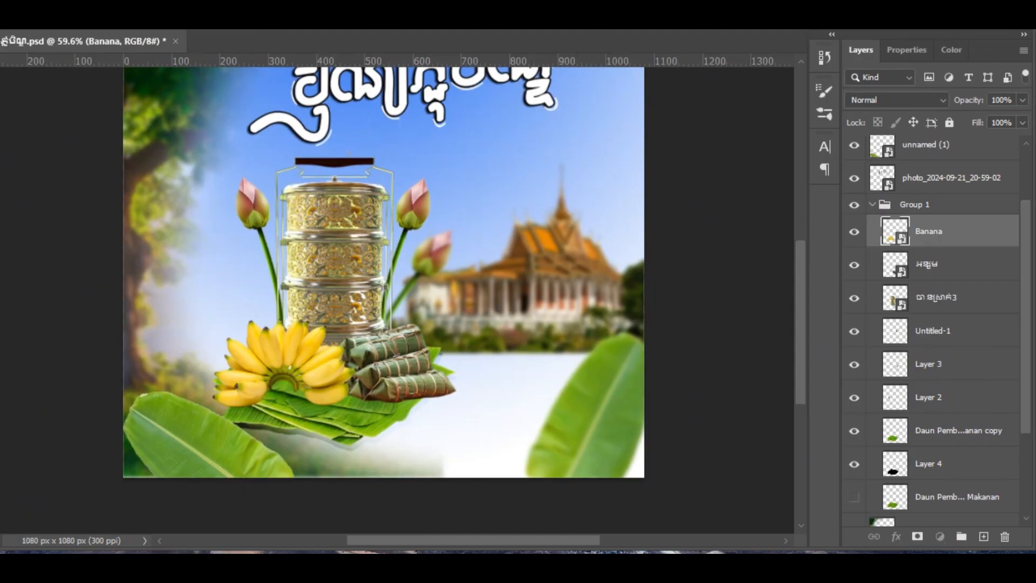
left_click(981, 536, "ctrl")
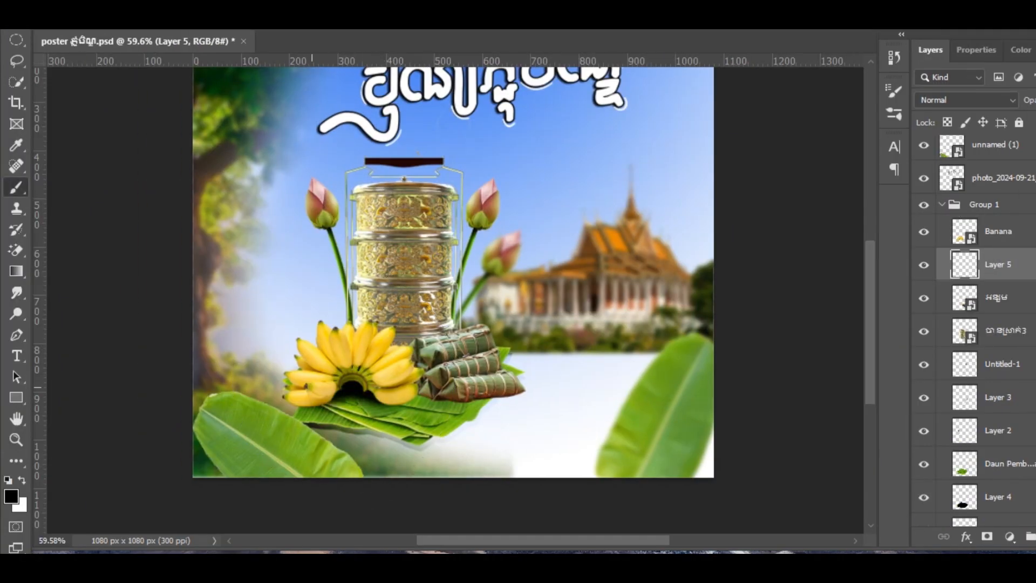
scroll(394, 392, "up", 6)
left_click_drag(261, 398, 328, 370)
left_click(328, 370)
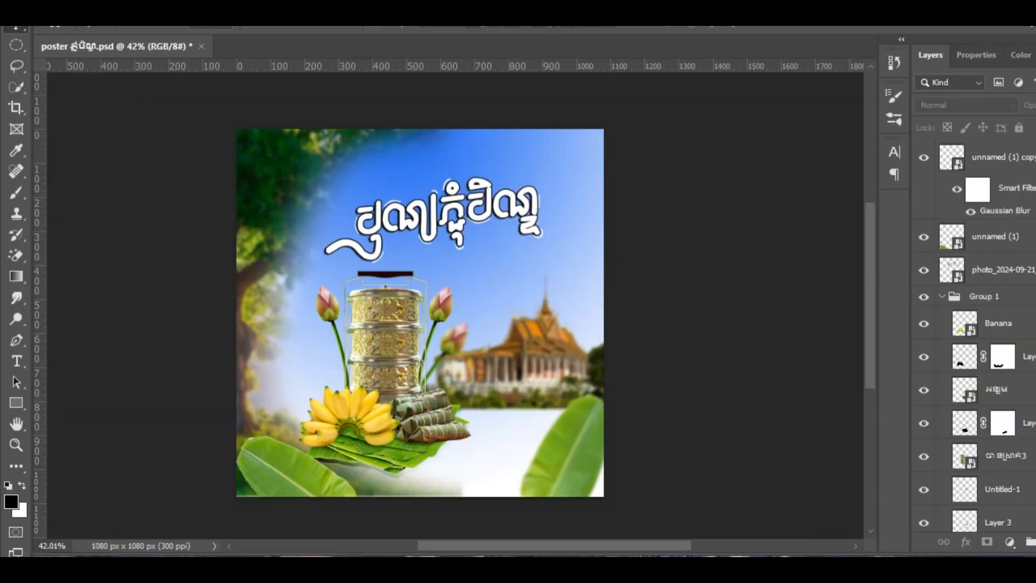
- Place the birds_PNG74 image from the folder window on the poster, rotate it, and shrink it beside the left lotus
mouse_move(378, 567)
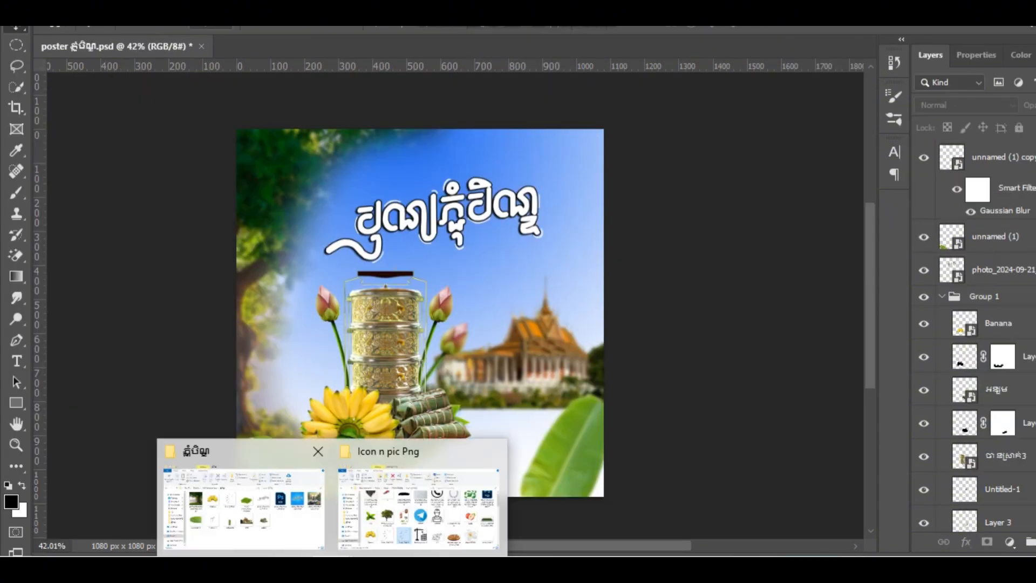
left_click(240, 490)
left_click_drag(445, 243, 424, 300)
left_click_drag(613, 121, 468, 324)
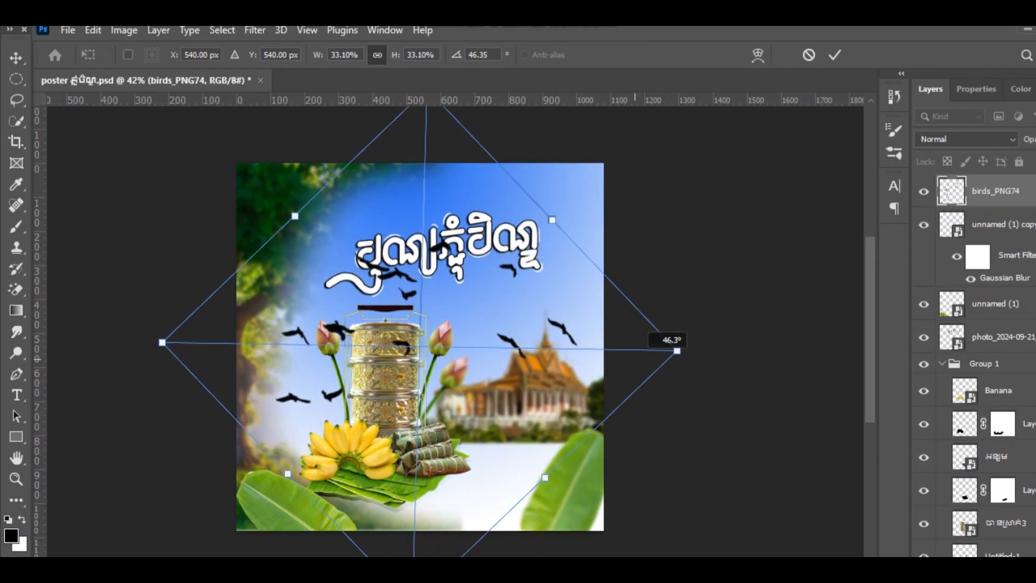
left_click_drag(409, 192, 390, 540)
left_click_drag(447, 231, 348, 299)
left_click_drag(361, 292, 373, 354)
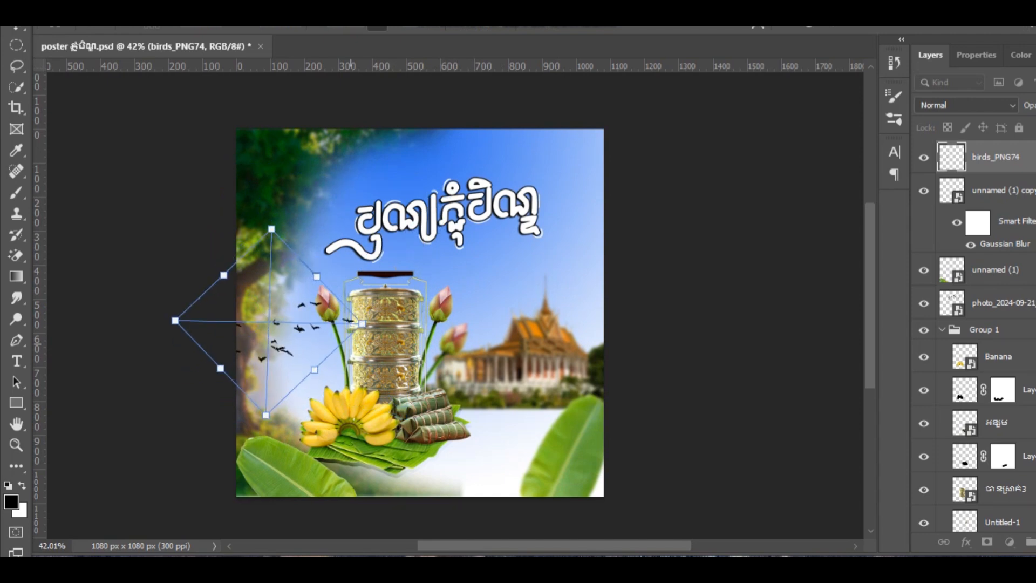
- Move the flock of birds into the sky above the temple and scale and rotate it to a small, distant size
left_click_drag(308, 351, 555, 260)
left_click_drag(518, 171, 517, 212)
left_click_drag(590, 284, 567, 270)
mouse_move(532, 270)
left_mouse_down()
mouse_move(564, 271)
mouse_move(517, 281)
left_mouse_up()
left_click_drag(492, 221, 492, 258)
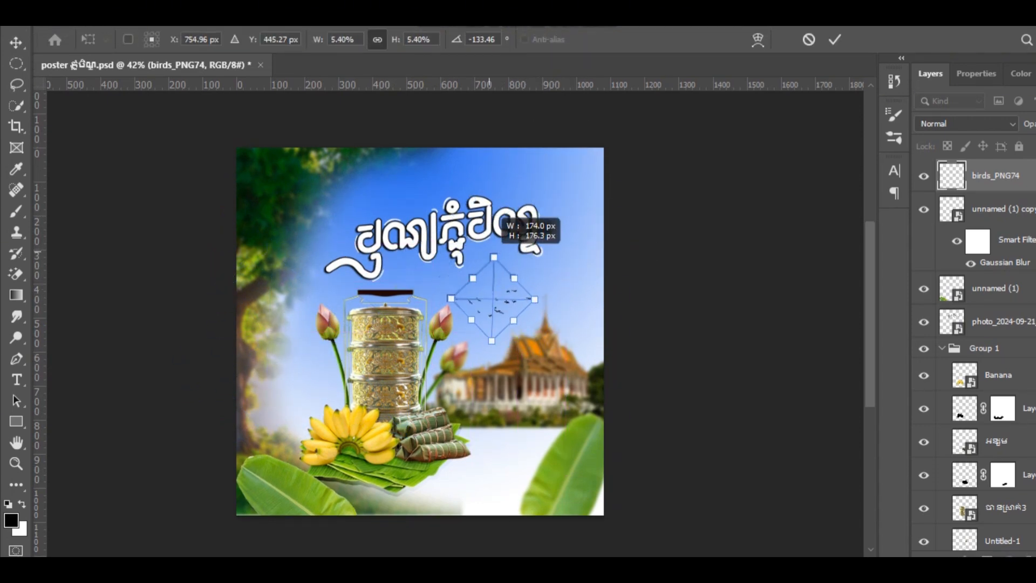
left_click_drag(534, 299, 506, 287)
key("Return")
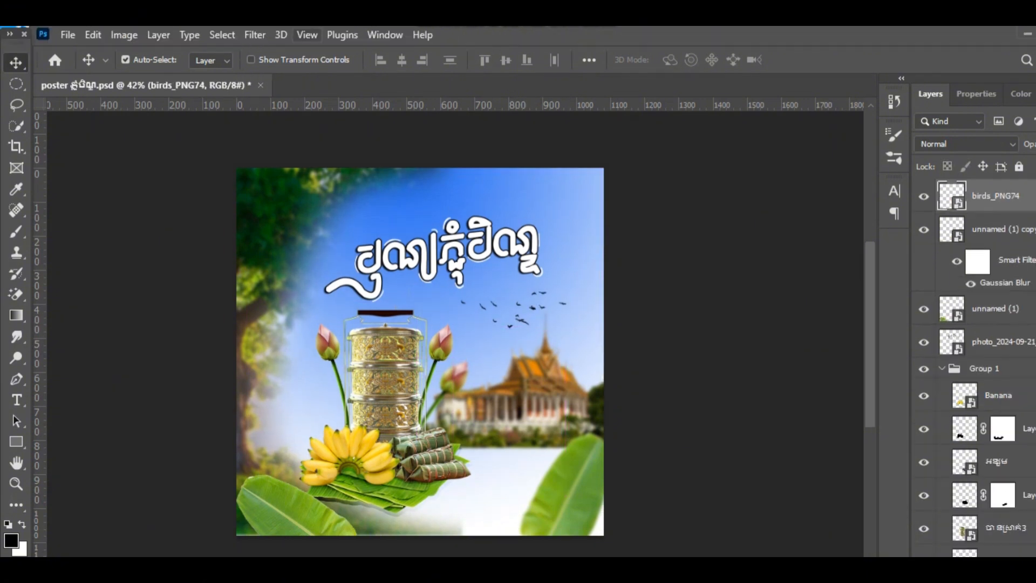
- Apply a Gaussian Blur with a 1.4-pixel radius to the birds
left_click(255, 14)
mouse_move(264, 222)
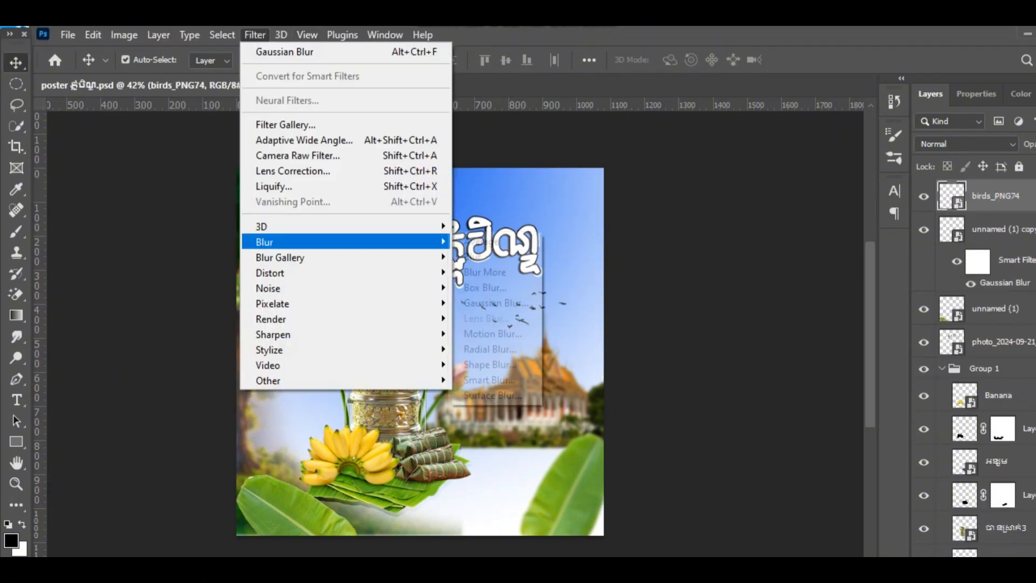
left_click(495, 303)
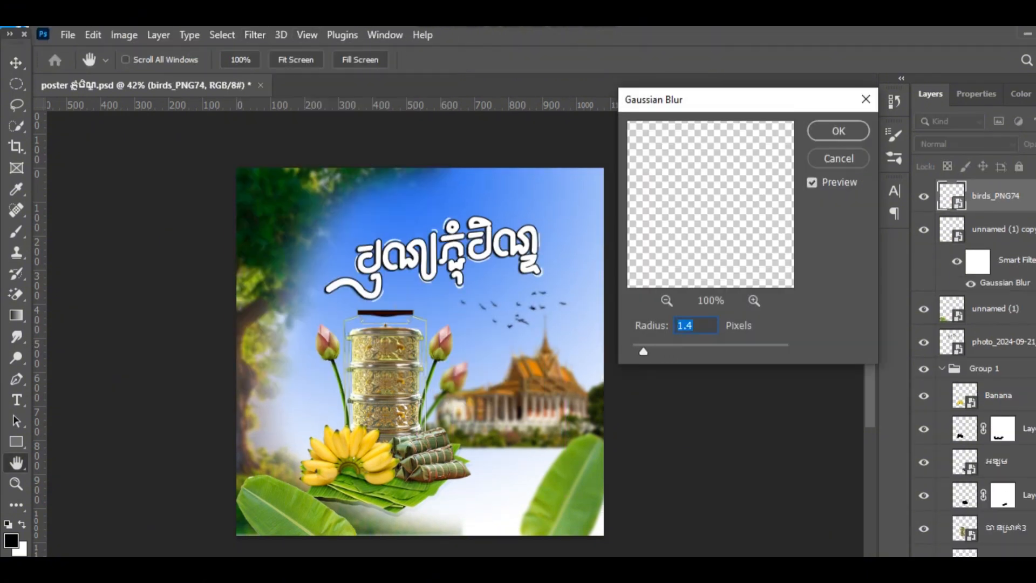
key("Return")
- Duplicate the birds_PNG74 layer and rasterize the copy
key("ctrl+j")
key("ctrl+t")
key("Escape")
right_click(1017, 196)
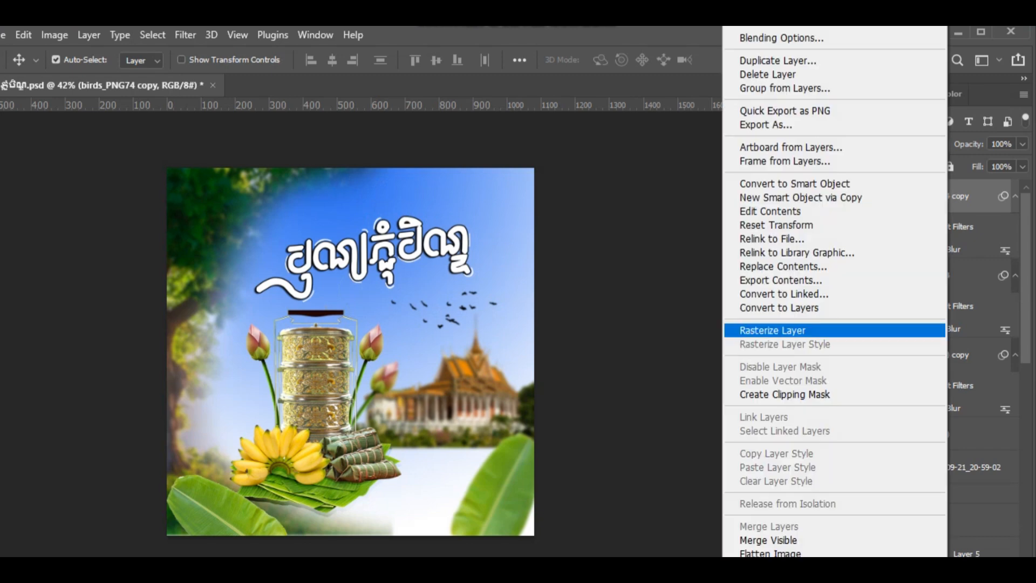
left_click(772, 330)
- Try moving and rotating the rasterized bird copy to several spots around the title lettering
key("ctrl+t")
left_click_drag(463, 311, 383, 205)
left_click_drag(459, 173, 443, 147)
left_click_drag(388, 192, 478, 205)
left_click_drag(531, 221, 609, 230)
left_click_drag(473, 204, 334, 201)
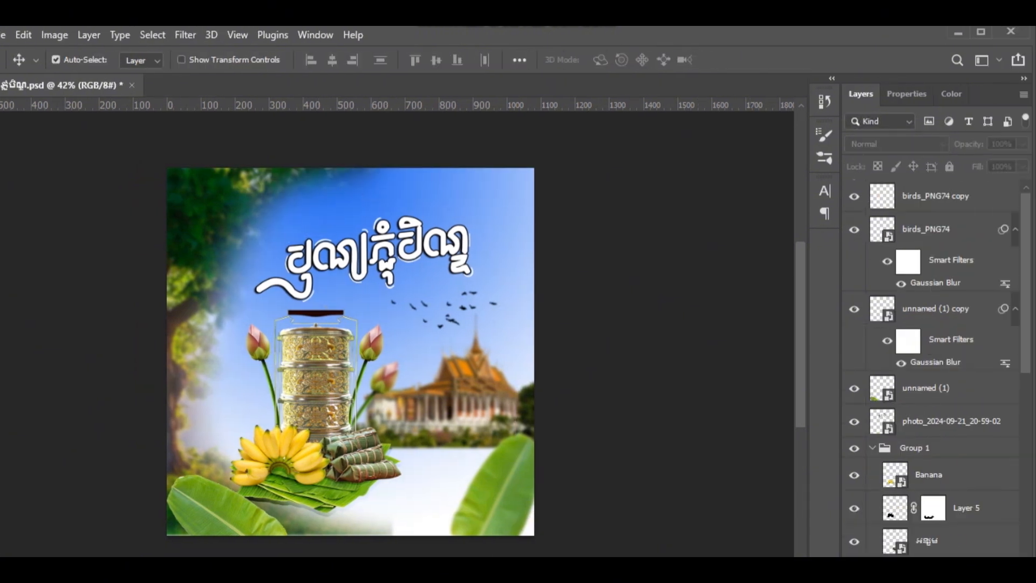
- Duplicate the rasterized birds again and move the new copy left, over the tail of the title lettering
left_click(464, 309)
key("ctrl+j")
key("ctrl+t")
left_click_drag(464, 308, 276, 289)
key("Return")
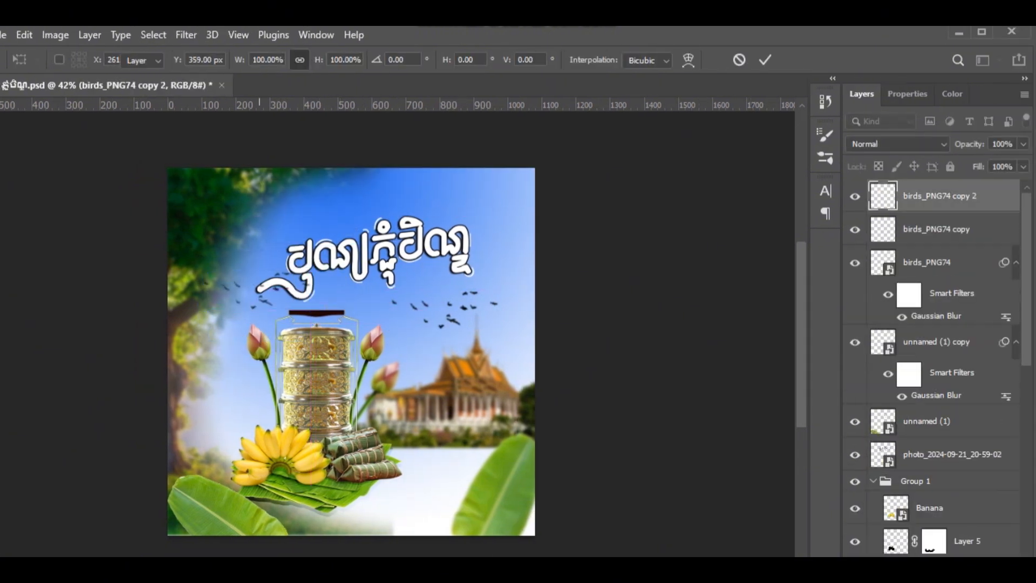
- Move birds_PNG74 copy 2 below the unnamed (1) layer, rotate it about -13.4°, and place it by the left lotus stem
key("ctrl+bracketleft")
key("ctrl+bracketleft")
key("ctrl+bracketleft")
key("ctrl+bracketleft")
key("ctrl+t")
left_click_drag(343, 299, 348, 275)
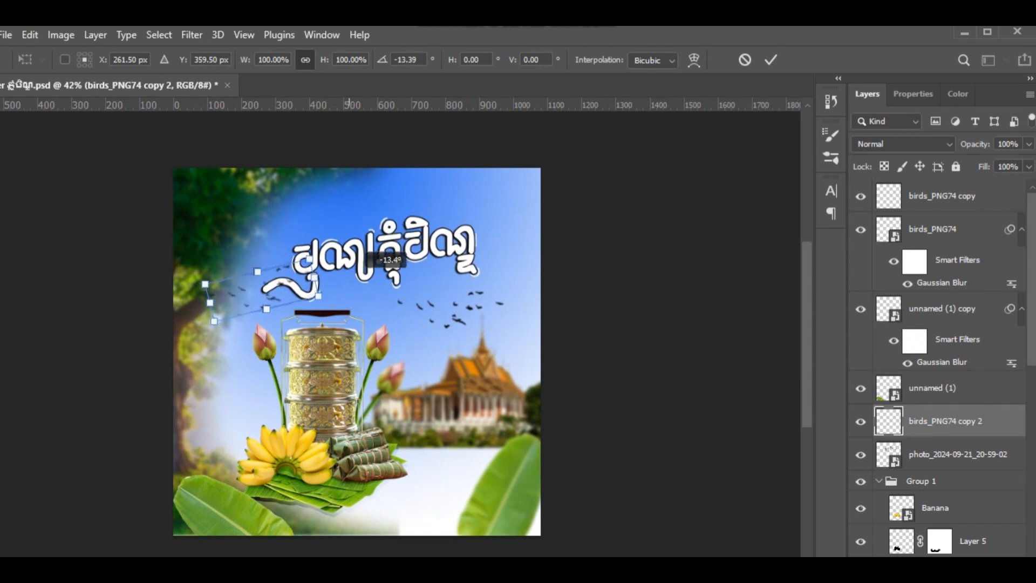
left_click_drag(274, 298, 277, 370)
key("Return")
- Lasso and remove the birds of this copy that overlap the lotus stem and food carrier, and deselect
key("l")
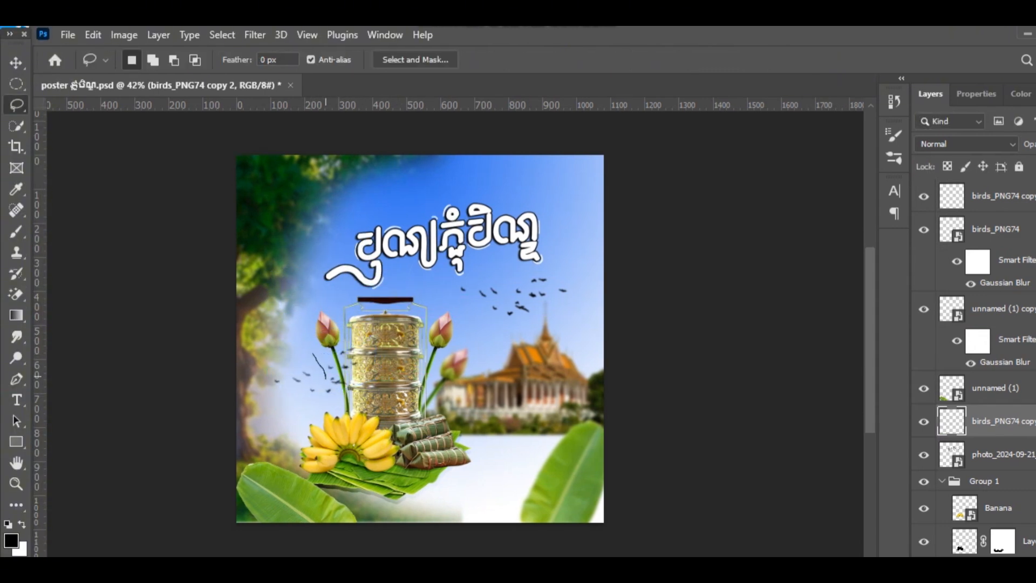
key("v")
key("ctrl+d")
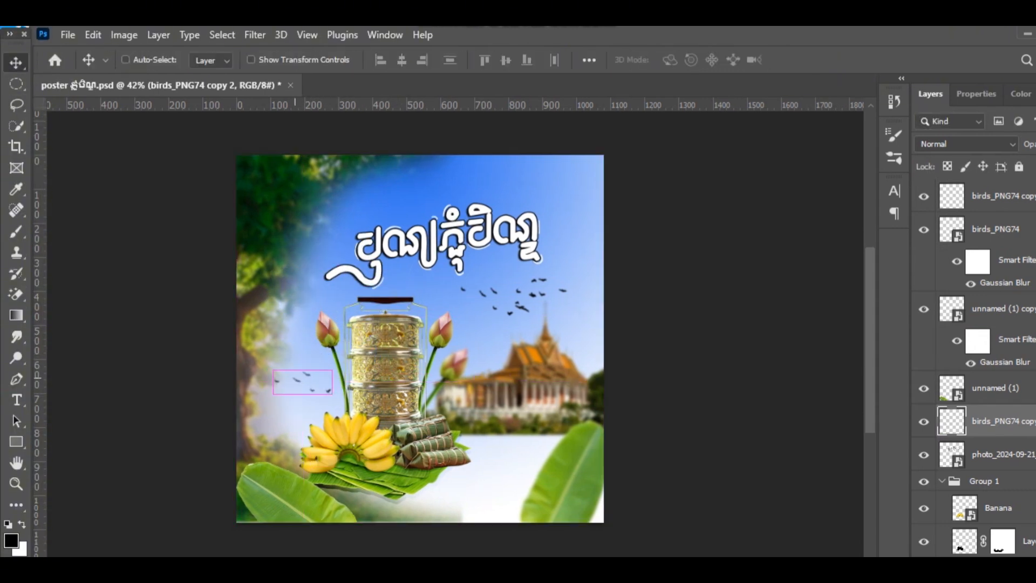
- Duplicate the remaining birds beside the lotus and move the copy into the sky above the title
key("ctrl+j")
key("ctrl+t")
left_click_drag(310, 379, 477, 181)
key("Return")
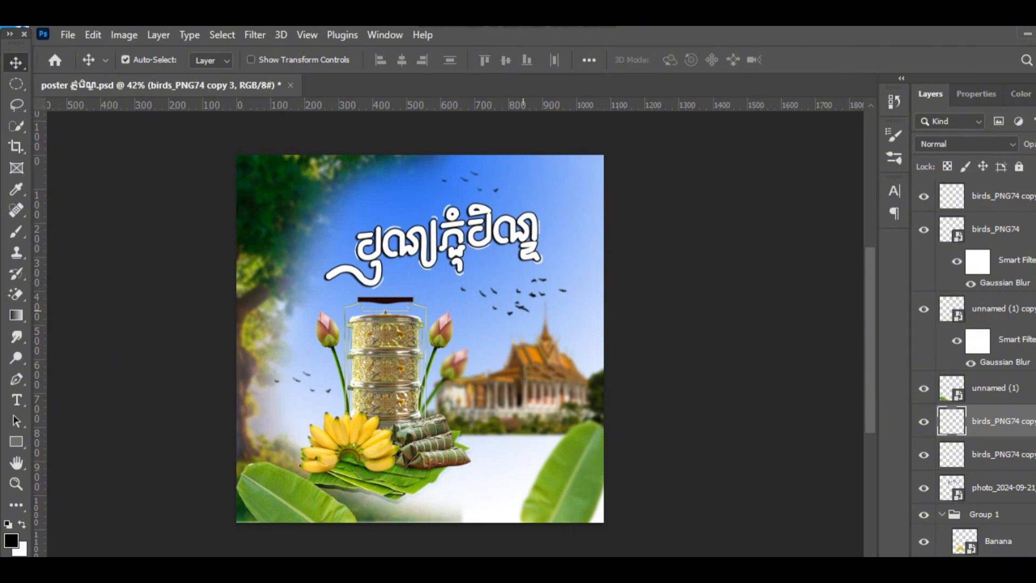
- Lasso the lower birds on the birds_PNG74 copy layer, deselect them, and delete that duplicate layer
left_click(523, 310)
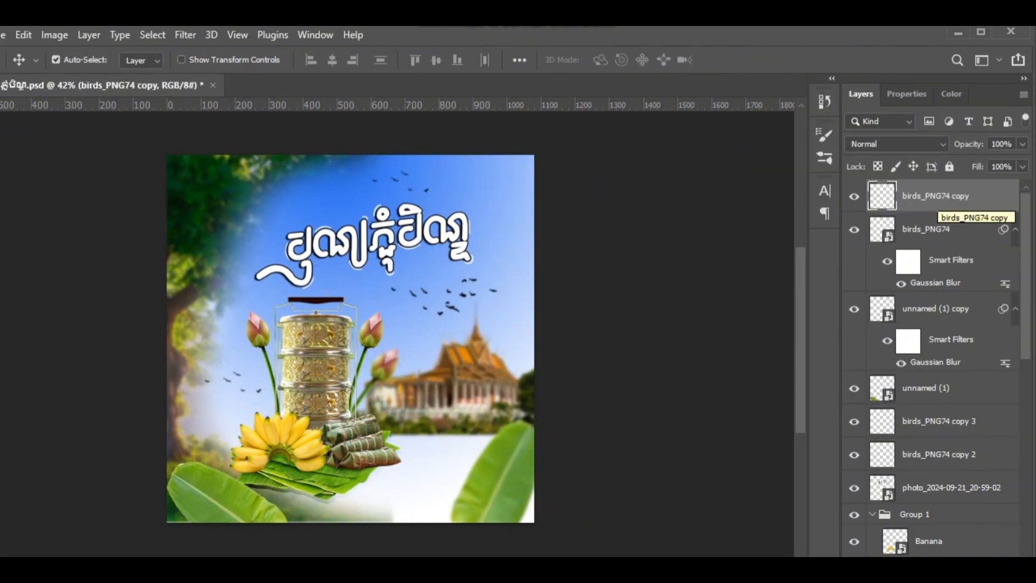
key("l")
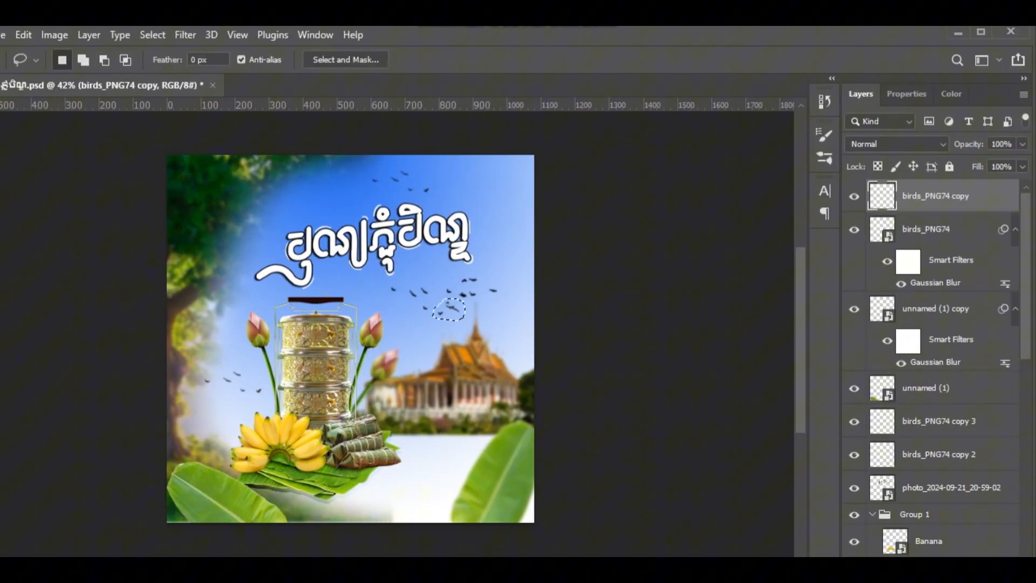
key("ctrl+d")
key("Delete")
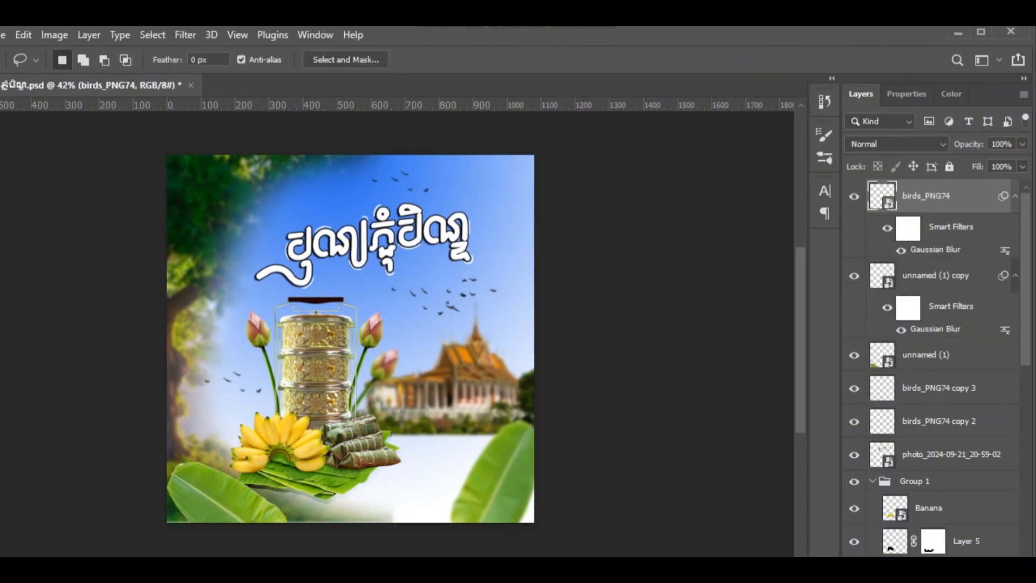
- Rasterize the birds_PNG74 layer, and lasso and remove its lowest birds above the temple spire
right_click(956, 196)
left_click(771, 330)
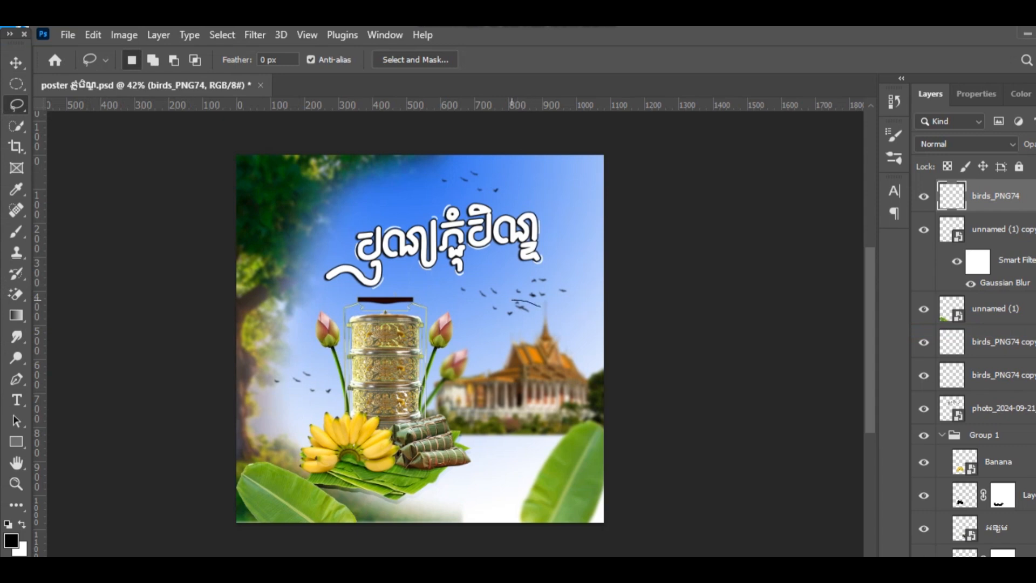
left_click(16, 62)
- Rotate the flock above the temple by about -12° and shift it slightly down and to the right
key("ctrl+t")
left_click_drag(575, 292, 572, 275)
left_click_drag(517, 286, 523, 295)
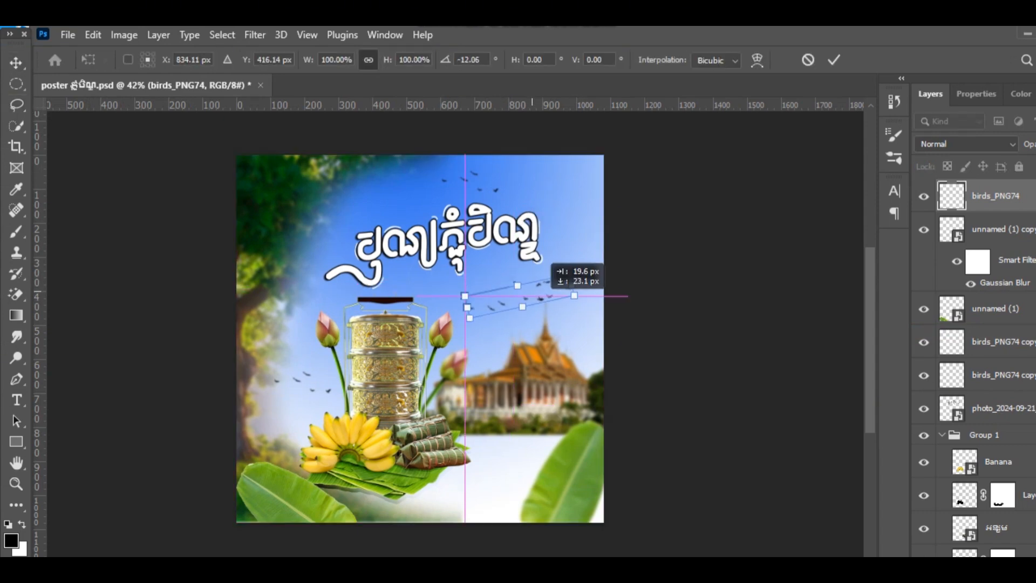
key("Return")
- Apply a blur filter to the temple flock, and use the Lasso to spread its birds around the spire
left_click(255, 35)
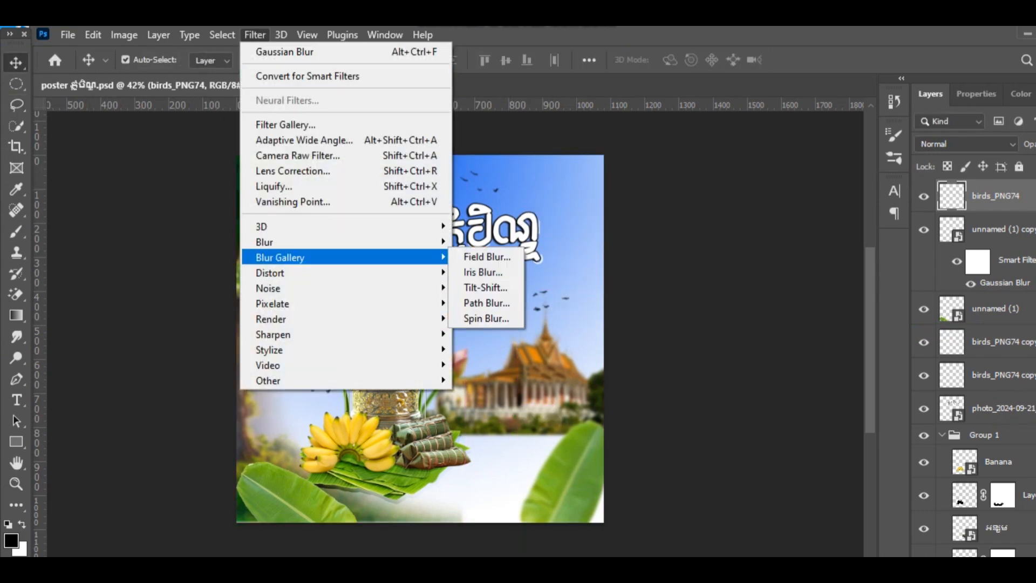
left_click(486, 303)
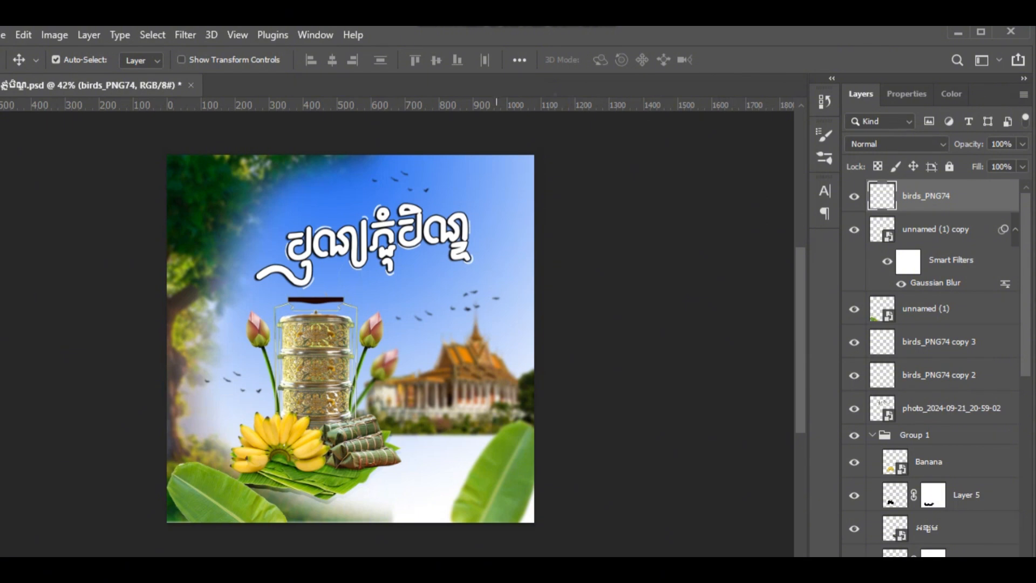
key("l")
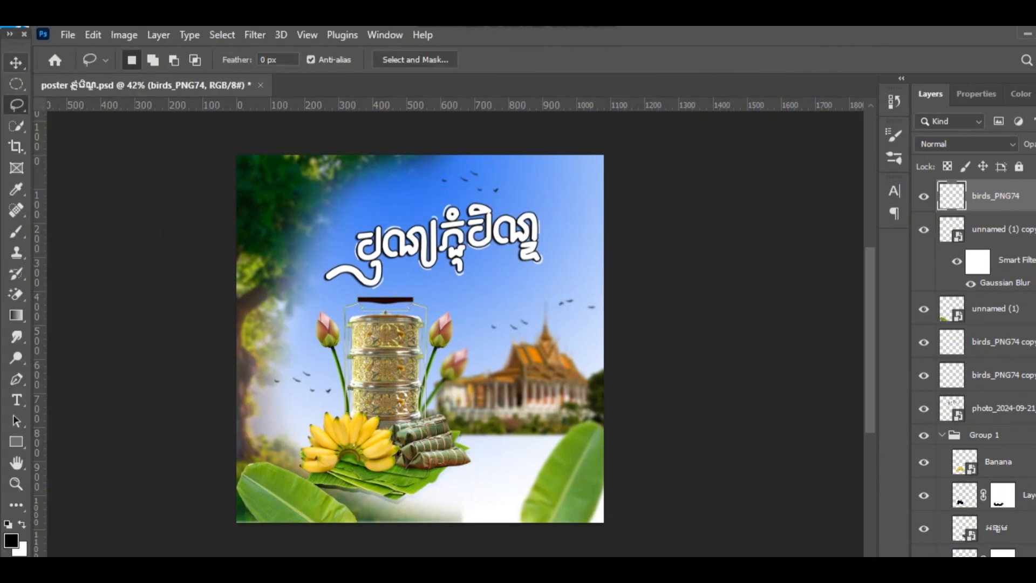
- Shift the bird flock above the title slightly left and down, and apply a blur filter to it
left_click(16, 62)
mouse_move(496, 190)
left_mouse_down()
mouse_move(467, 170)
mouse_move(611, 198)
mouse_move(480, 198)
left_mouse_up()
left_click(255, 35)
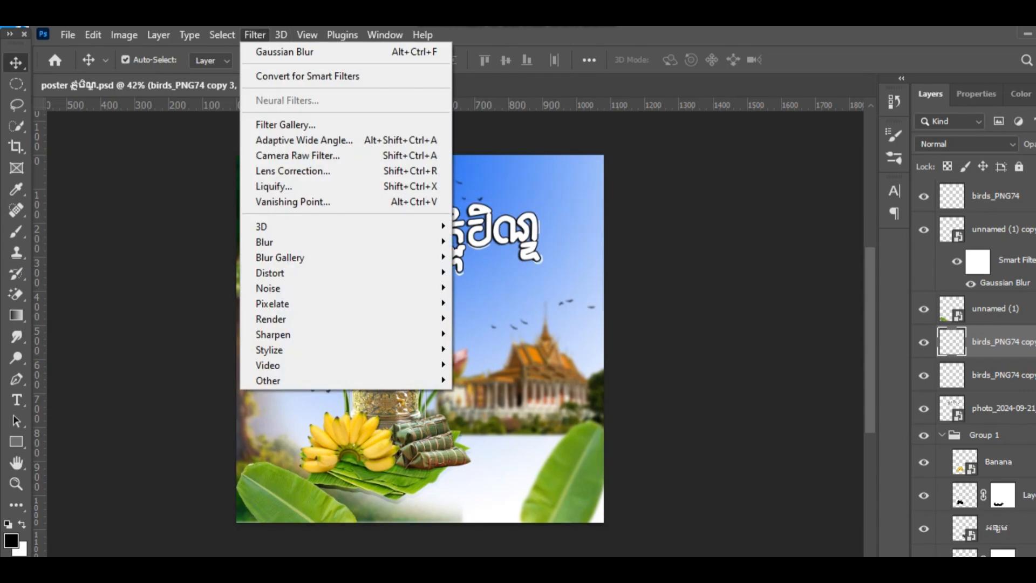
mouse_move(265, 242)
left_click(497, 316)
key("Return")
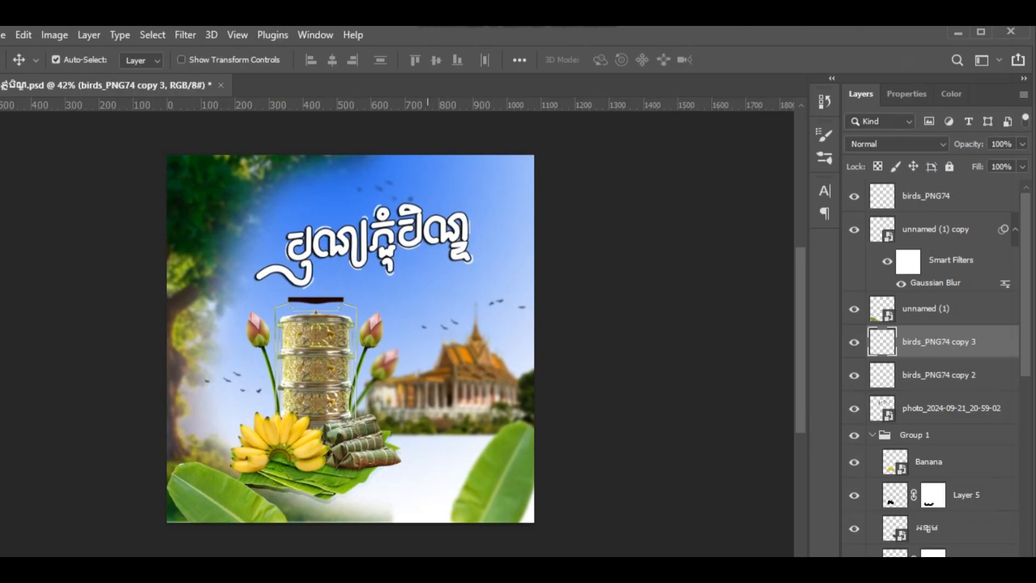
- Rotate the bird flock beside the tiffin carrier on birds_PNG74 copy 2 by about -24°
left_click(232, 383)
left_click(227, 381)
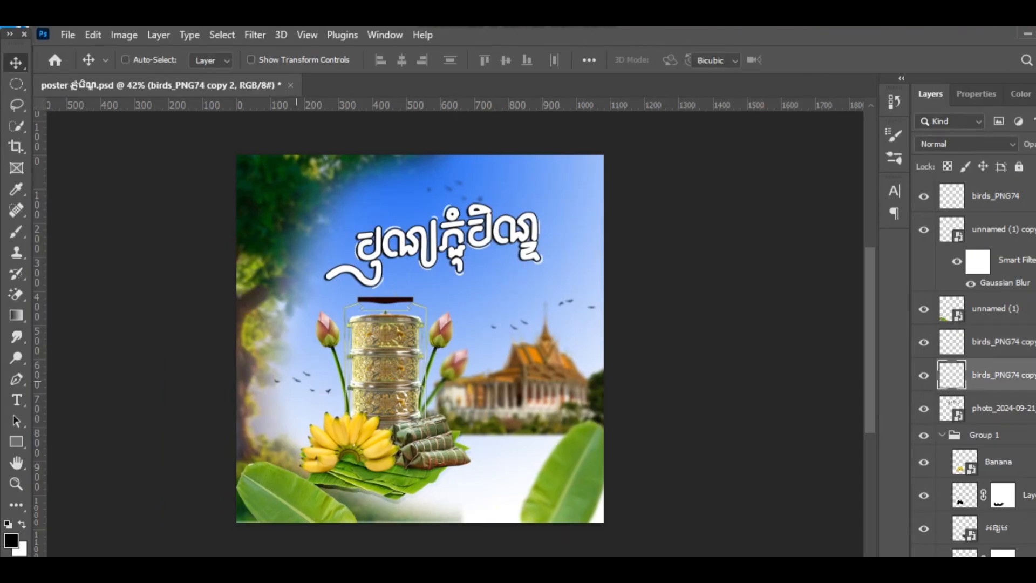
key("ctrl+t")
left_click_drag(363, 400, 365, 370)
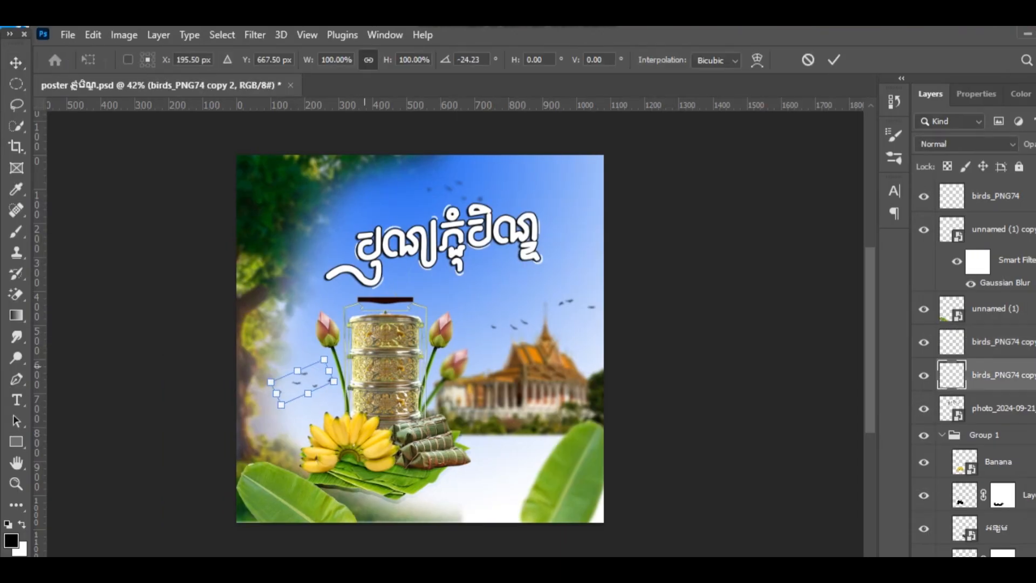
left_click(254, 34)
key("Escape")
key("Return")
left_click(683, 448)
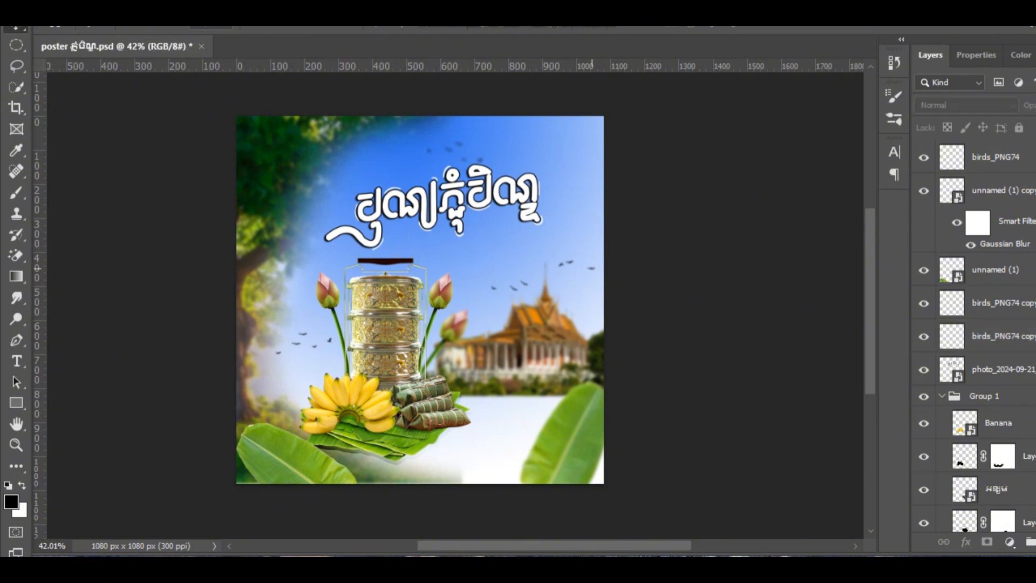
- Delete the birds_PNG74 layer with the flock around the temple spire, and save the poster
left_click(592, 268)
key("Delete")
key("ctrl+s")
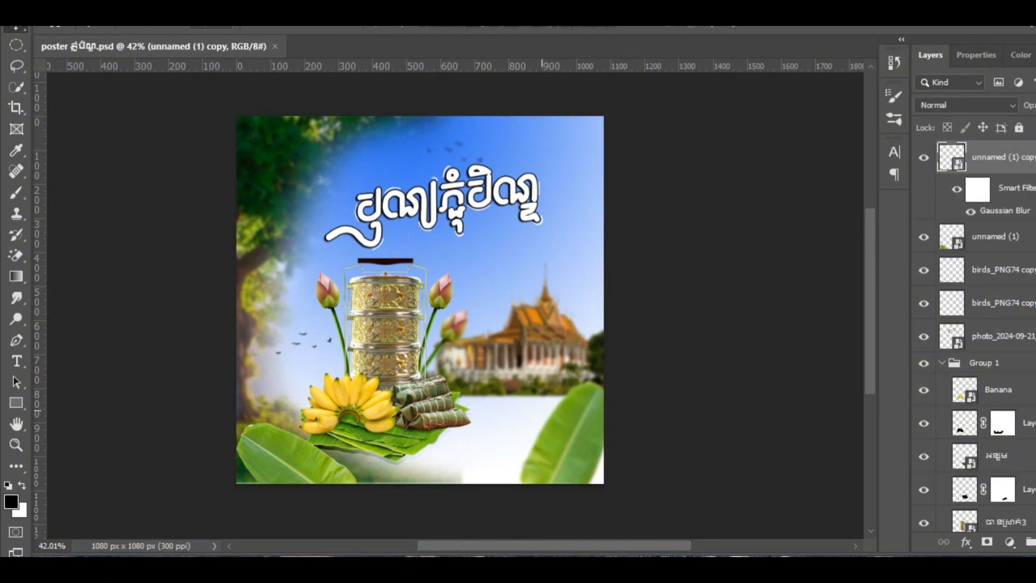